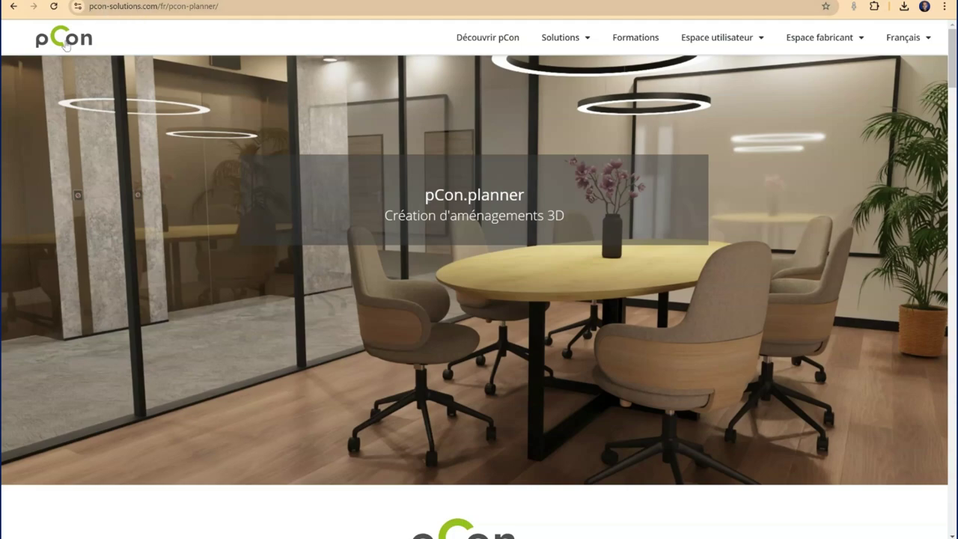
- Scroll to the edition boxes and highlight both edition headings and the 39 € starting price
scroll(465, 227, down, 5)
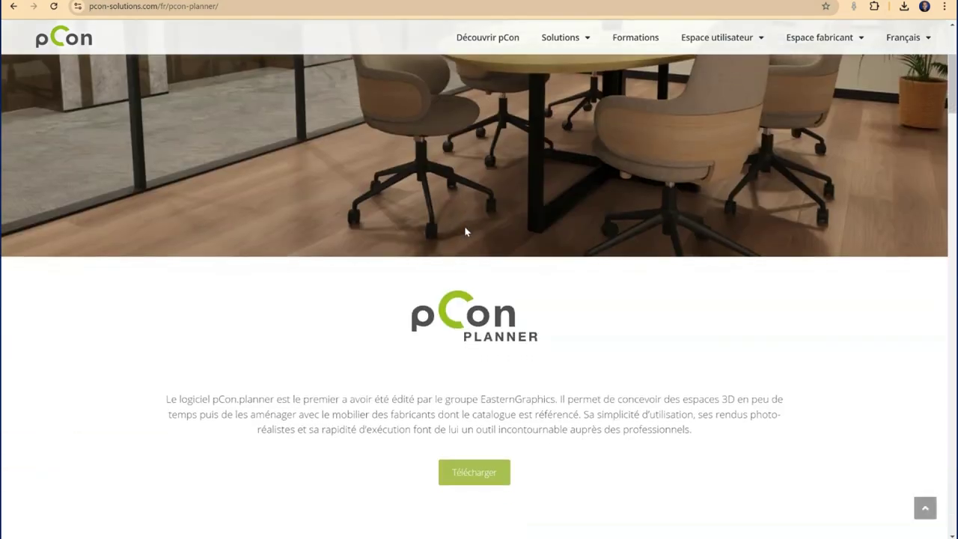
scroll(482, 315, down, 2)
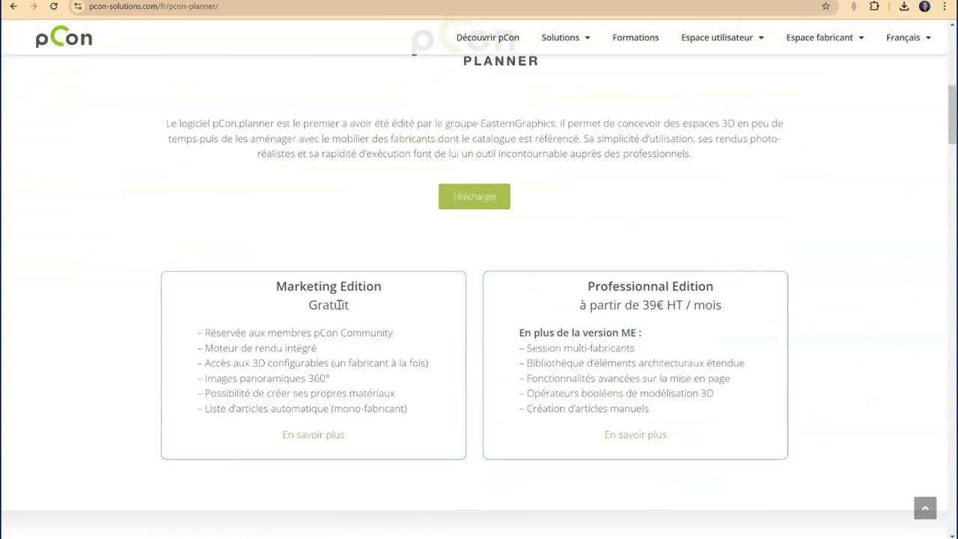
drag(349, 305, 316, 305)
drag(383, 290, 272, 294)
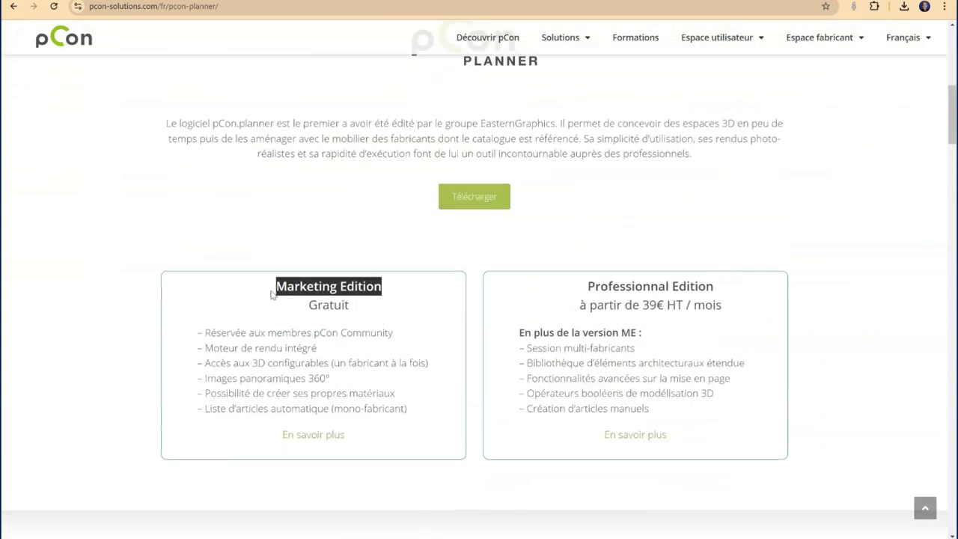
drag(589, 286, 717, 289)
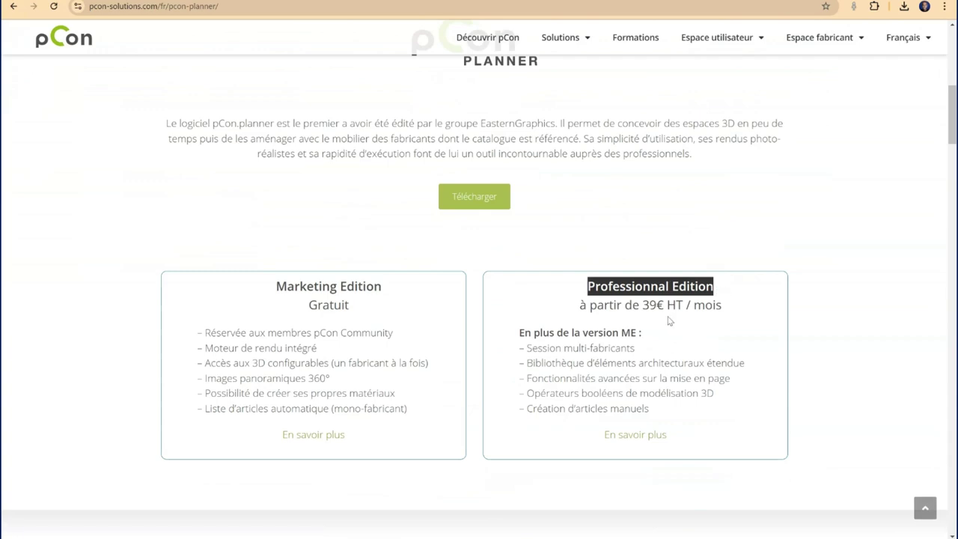
drag(657, 305, 640, 305)
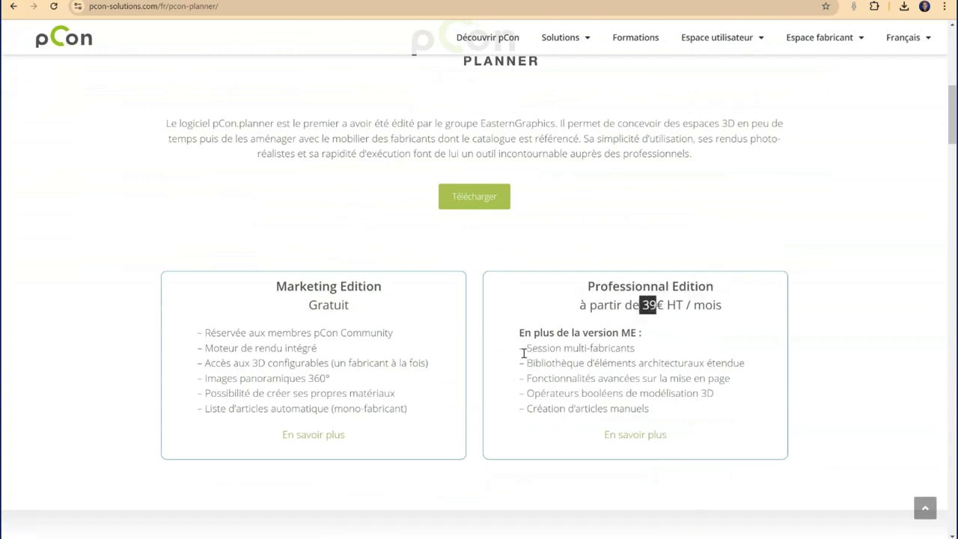
- Highlight the Professional Edition's extra features, including 3D boolean modelling, then the Marketing Edition heading again
drag(524, 349, 685, 410)
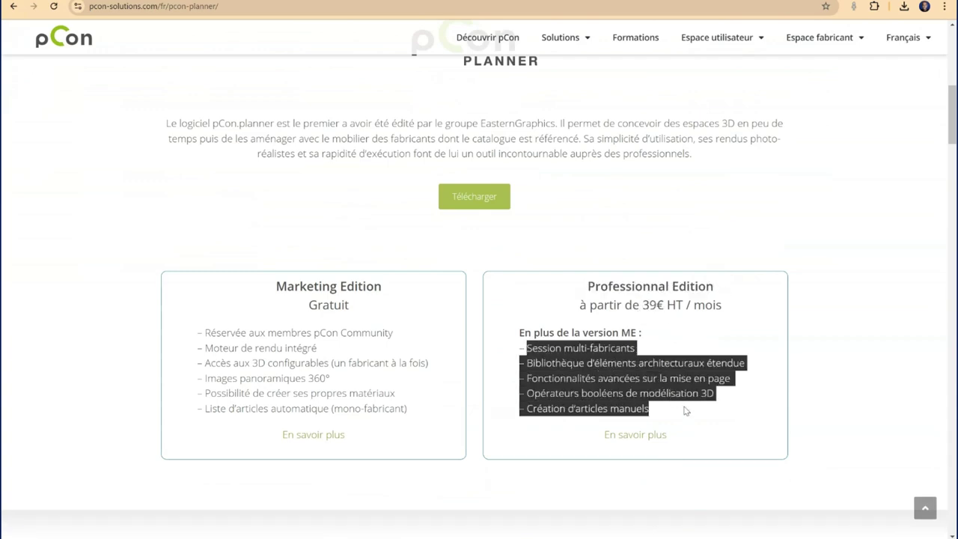
click(566, 395)
drag(542, 393, 675, 395)
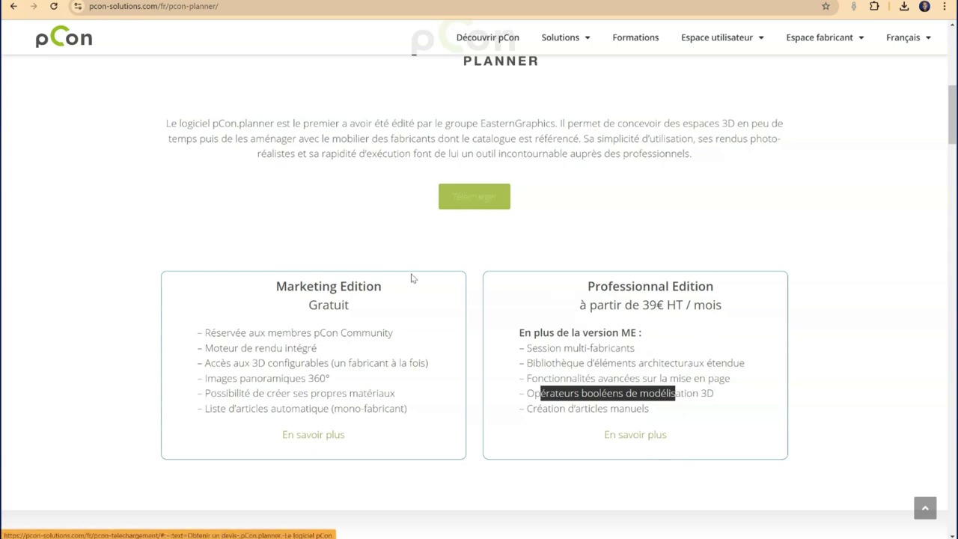
drag(380, 286, 295, 287)
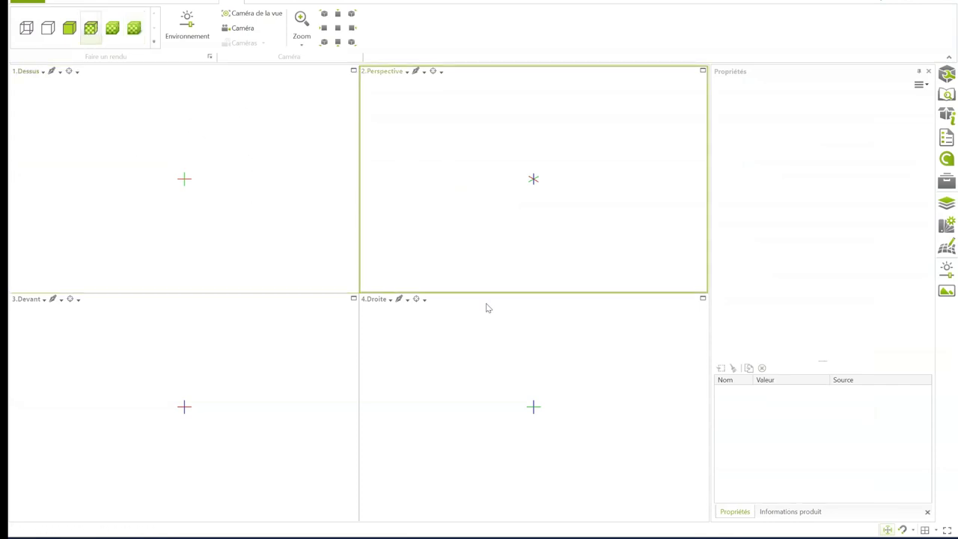
click(293, 342)
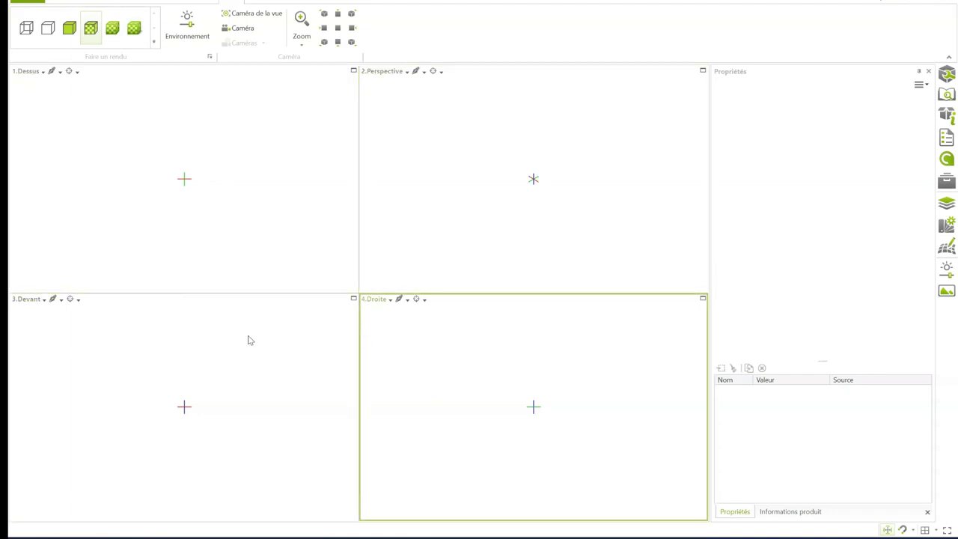
click(26, 71)
click(24, 122)
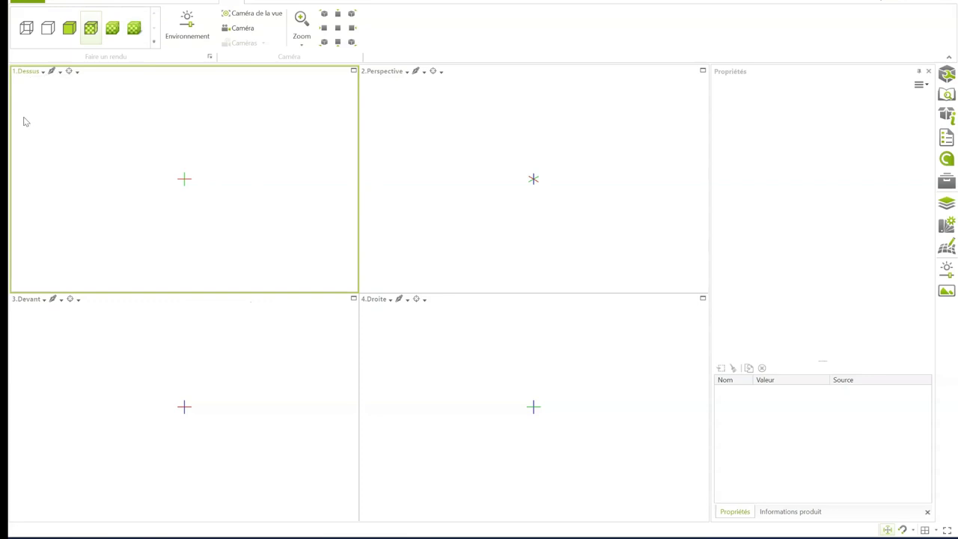
click(375, 299)
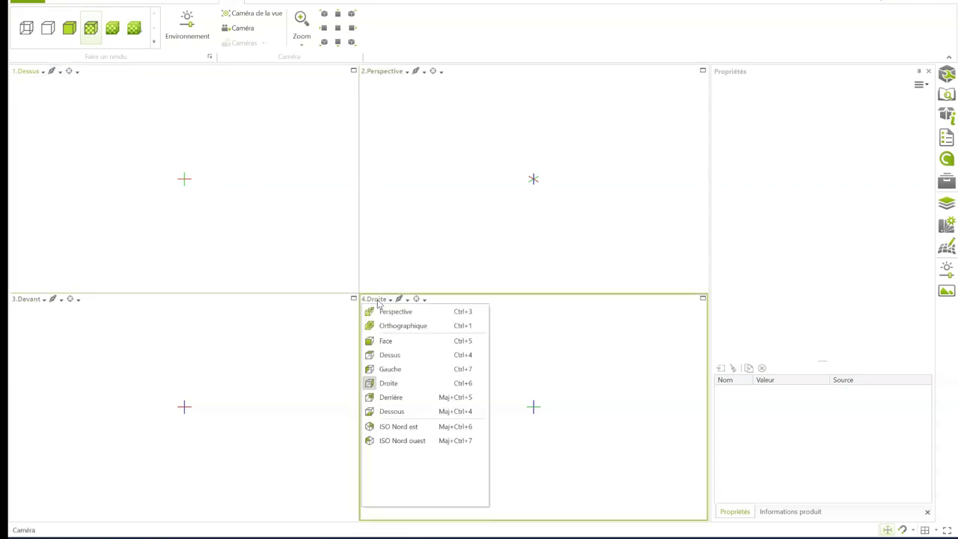
click(430, 227)
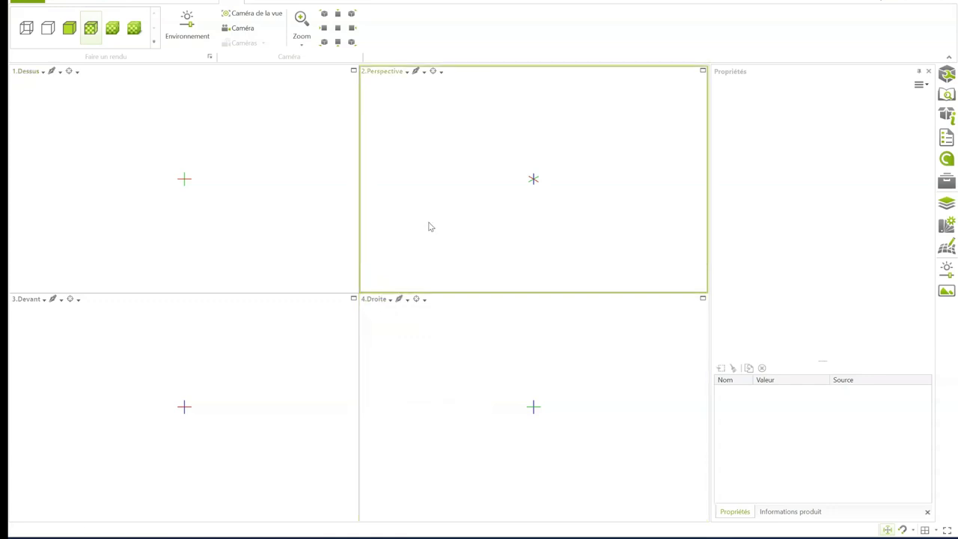
click(192, 180)
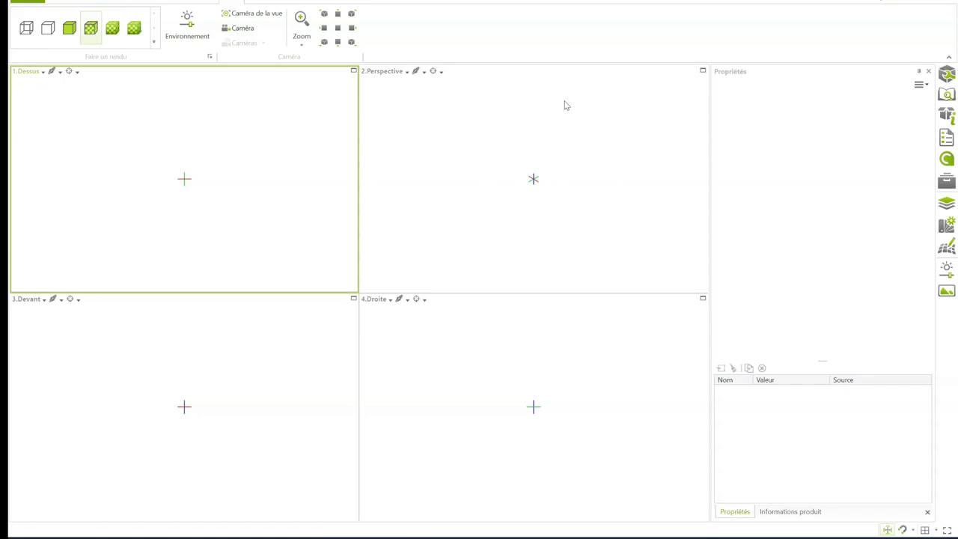
- Draw a trial rectangular room in the Dessus view using Pièce rectangulaire
click(68, 3)
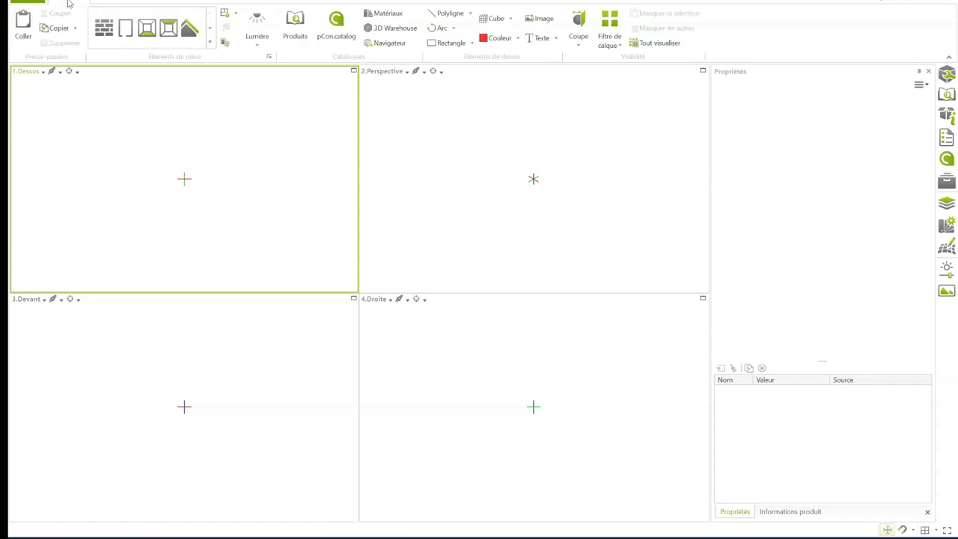
click(210, 45)
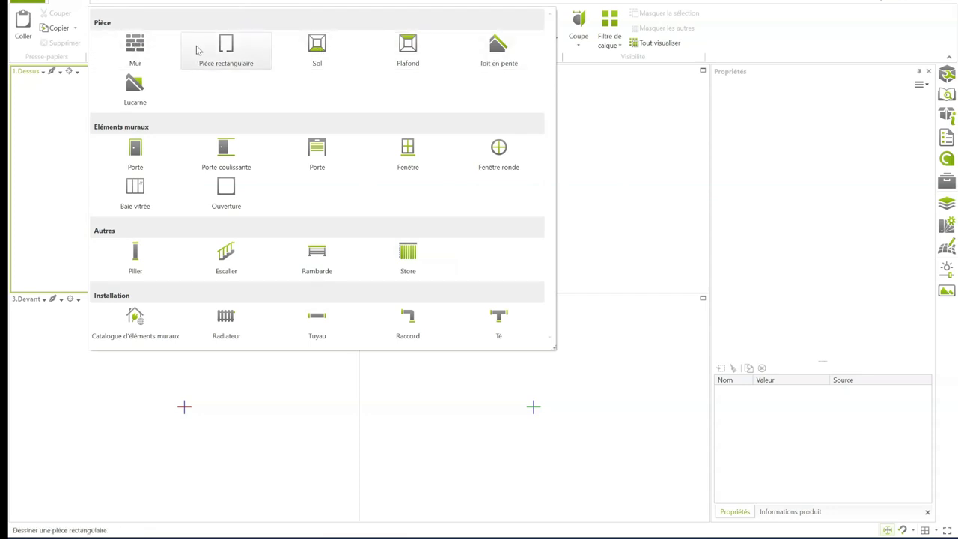
click(232, 49)
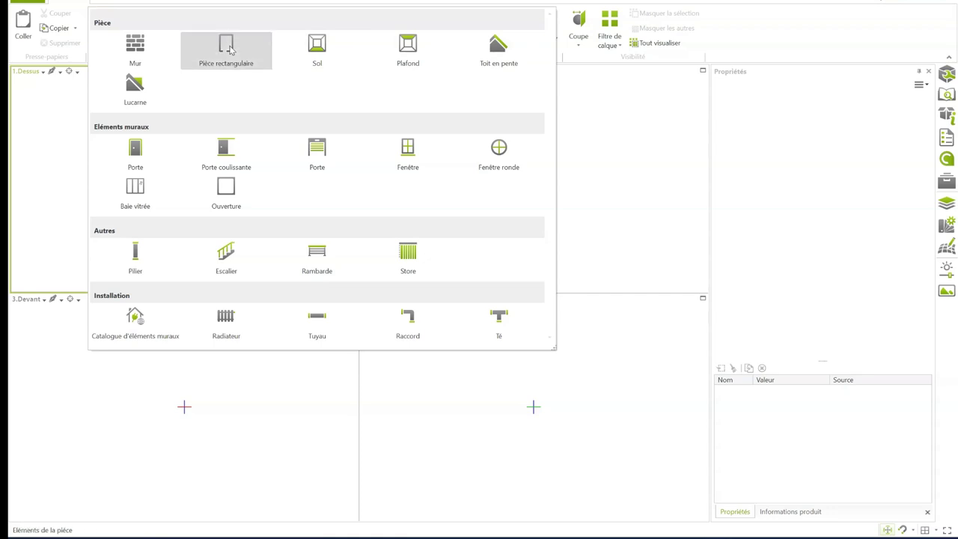
click(65, 96)
click(295, 252)
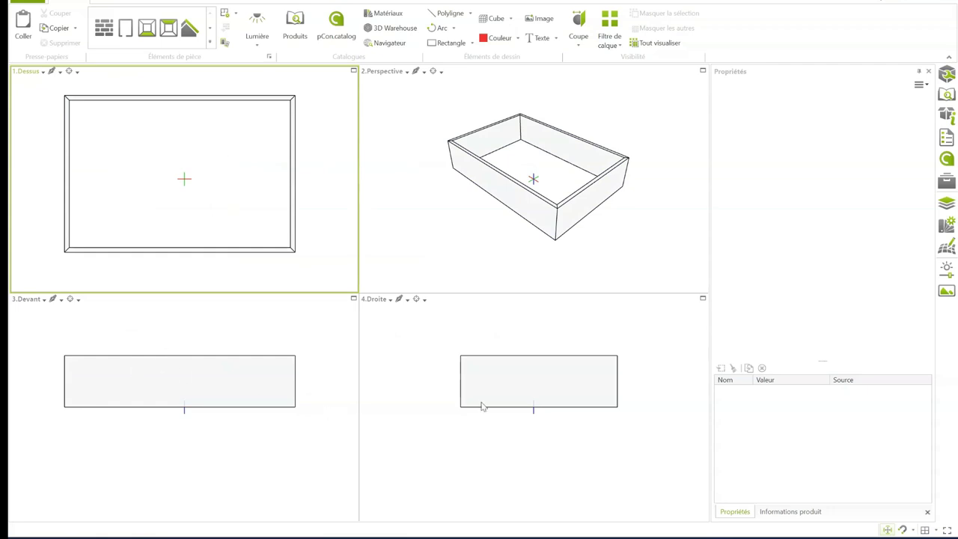
- Orbit the perspective, then toggle the perspective and top views between maximized and four-view layout
mouse_move(576, 223)
middle_down()
mouse_move(573, 169)
mouse_move(567, 198)
middle_up()
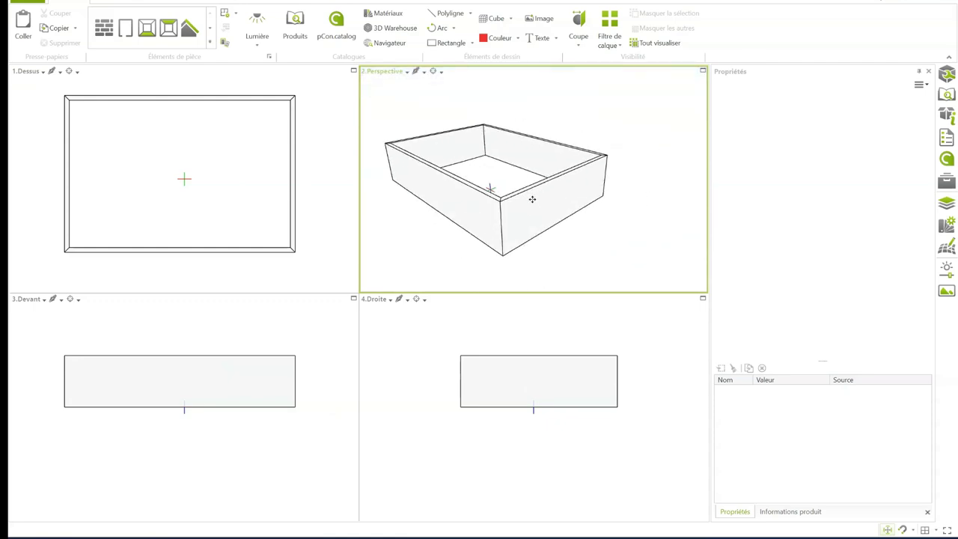
middle_drag(566, 198, 584, 212)
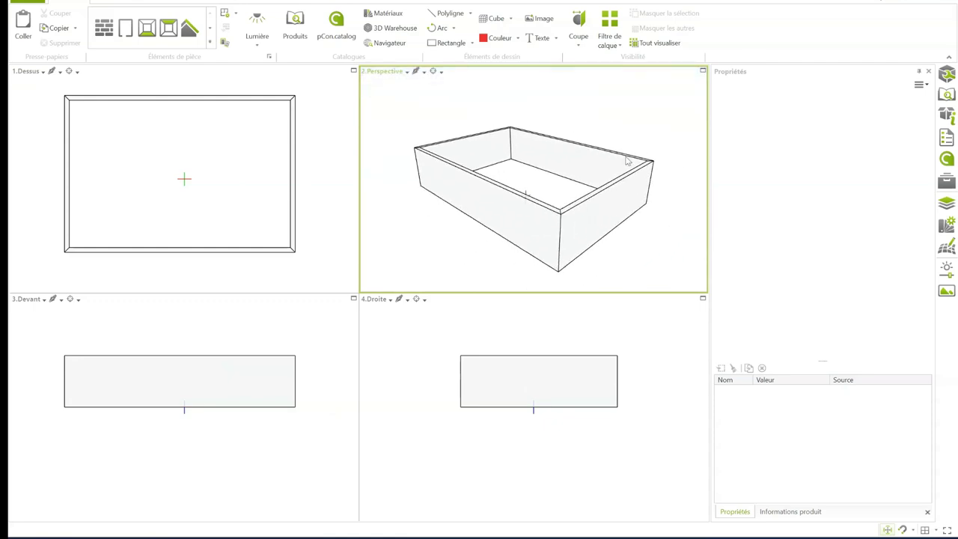
click(703, 71)
click(703, 71)
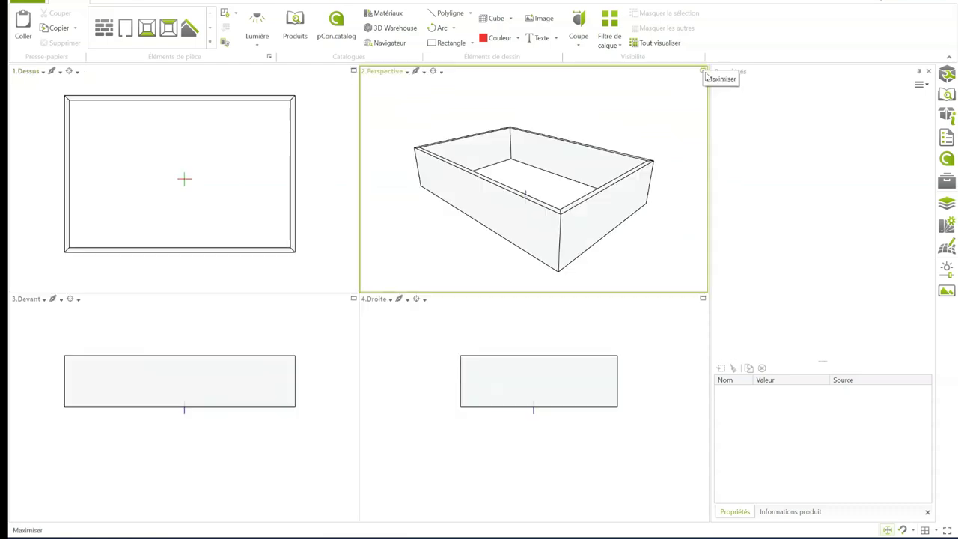
click(703, 71)
click(703, 71)
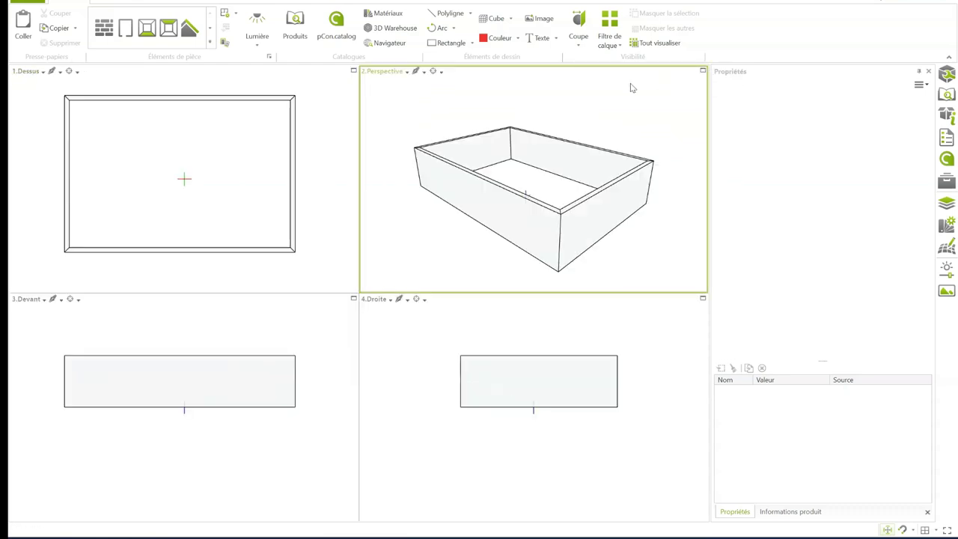
click(355, 74)
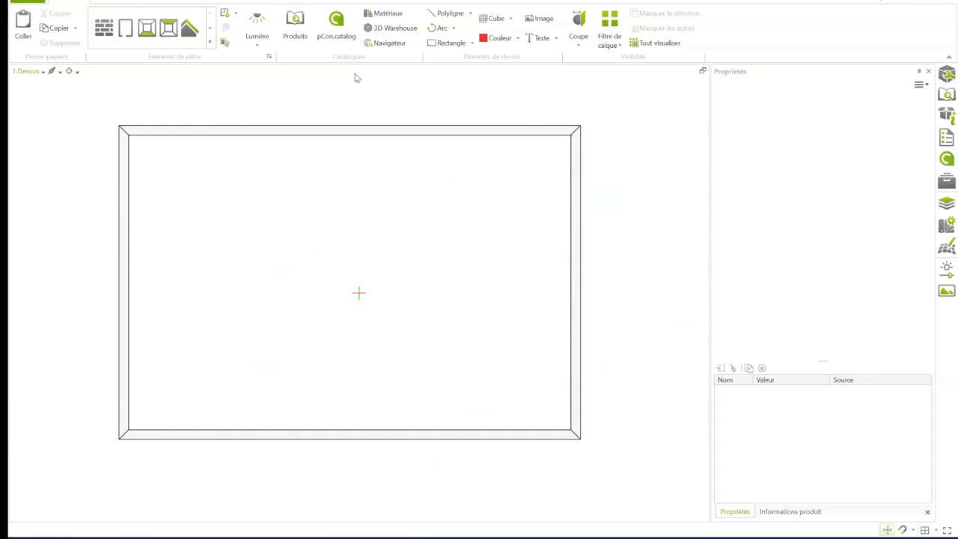
click(703, 71)
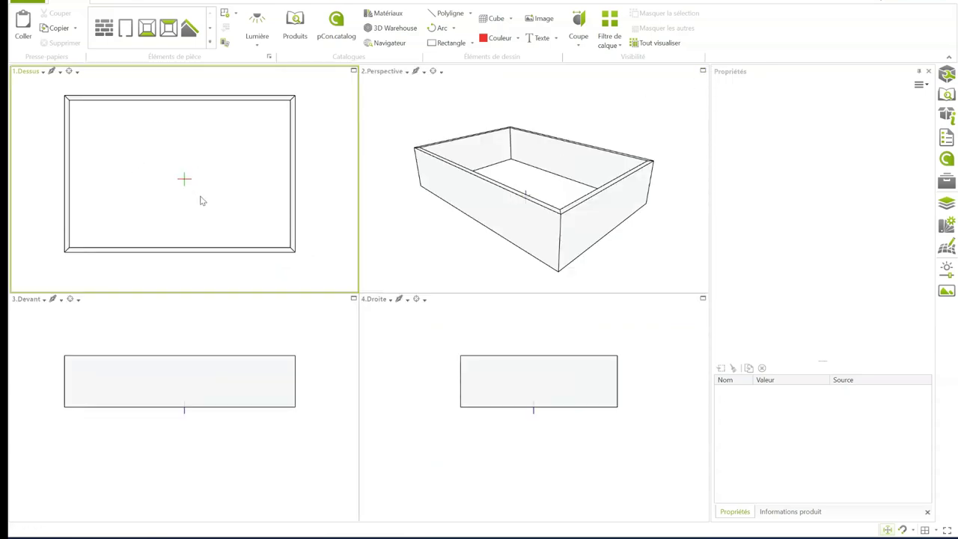
- Box-select the room's four walls in the top view and delete them
scroll(201, 200, down, 2)
scroll(203, 195, down, 2)
drag(94, 124, 272, 243)
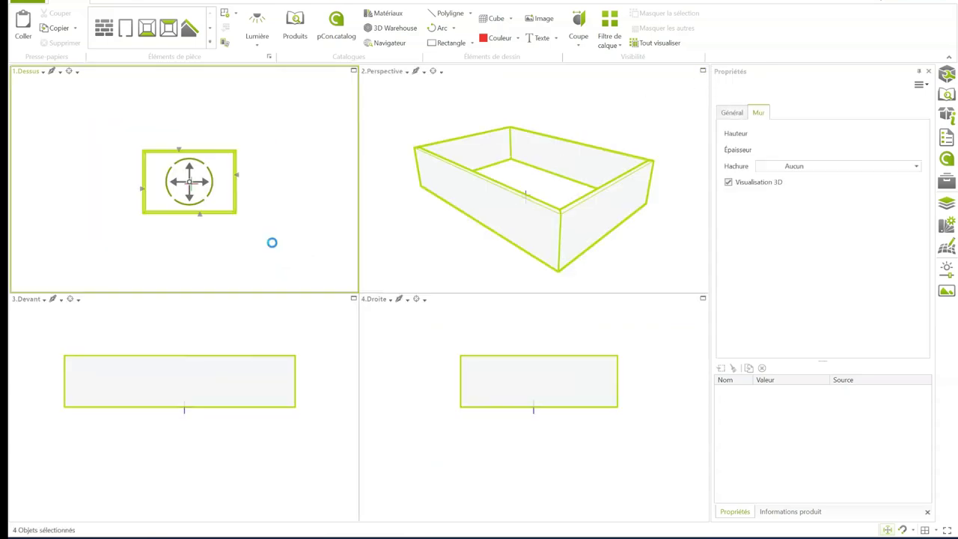
key(Delete)
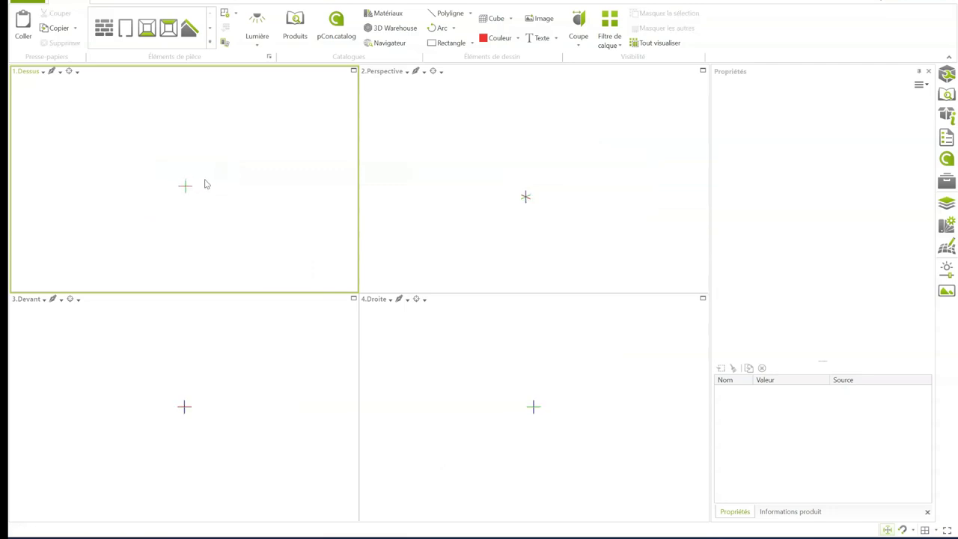
- Draw a new rectangular room, about 8.00 m by 5.20 m inside, in the top view
click(128, 31)
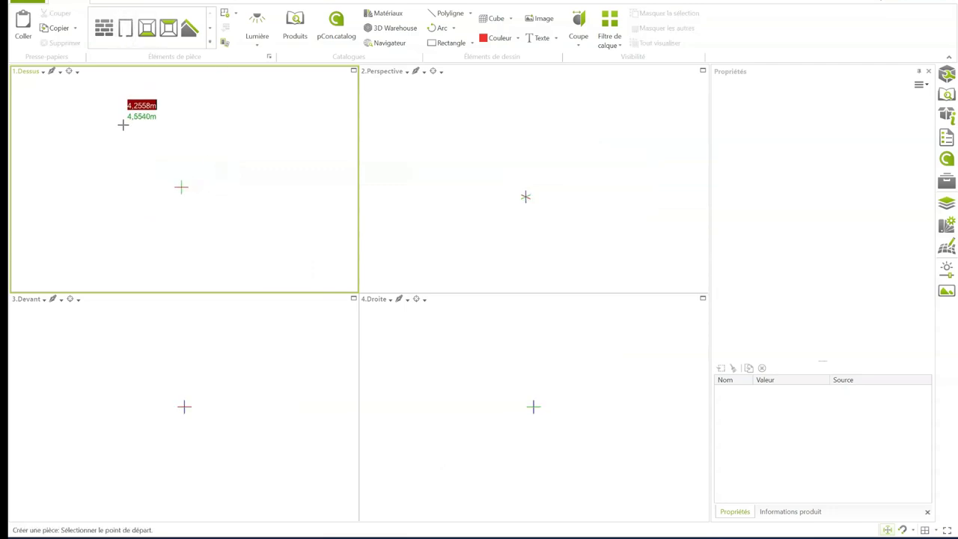
click(84, 106)
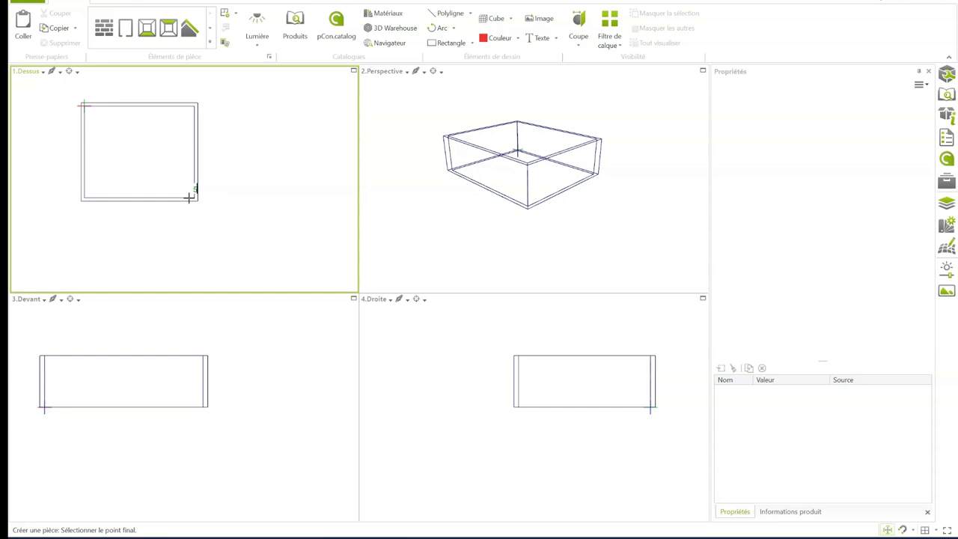
click(193, 198)
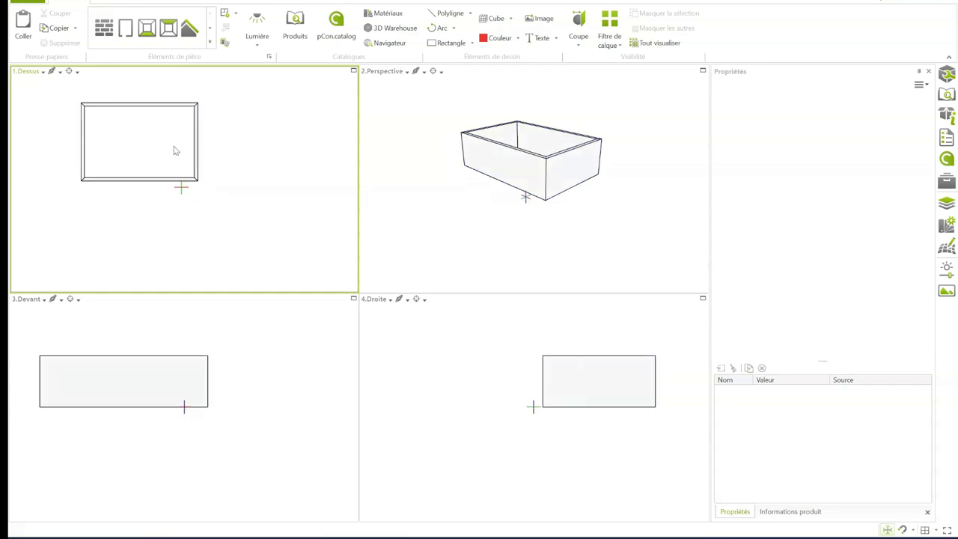
- Box-select all four walls of the new room in the Dessus view
click(171, 149)
scroll(171, 150, up, 3)
click(167, 217)
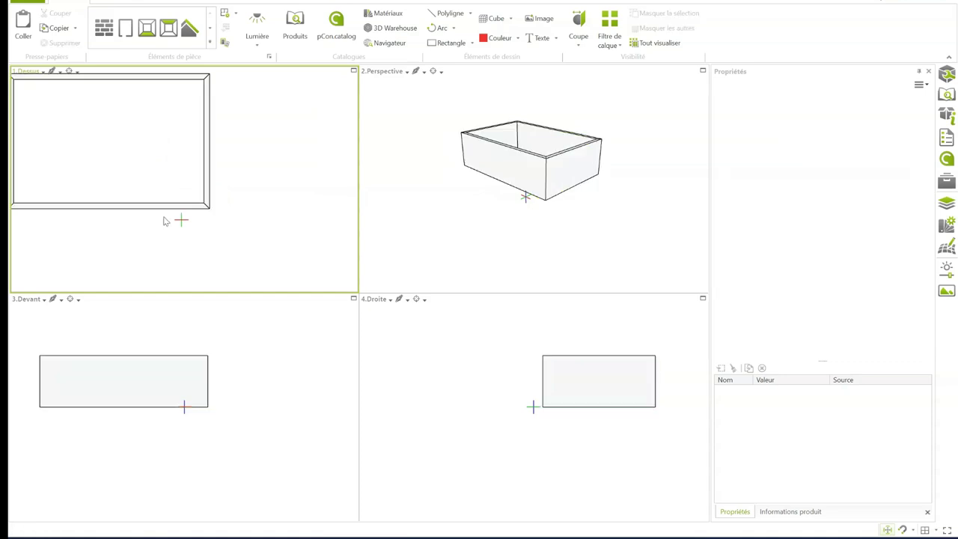
click(166, 206)
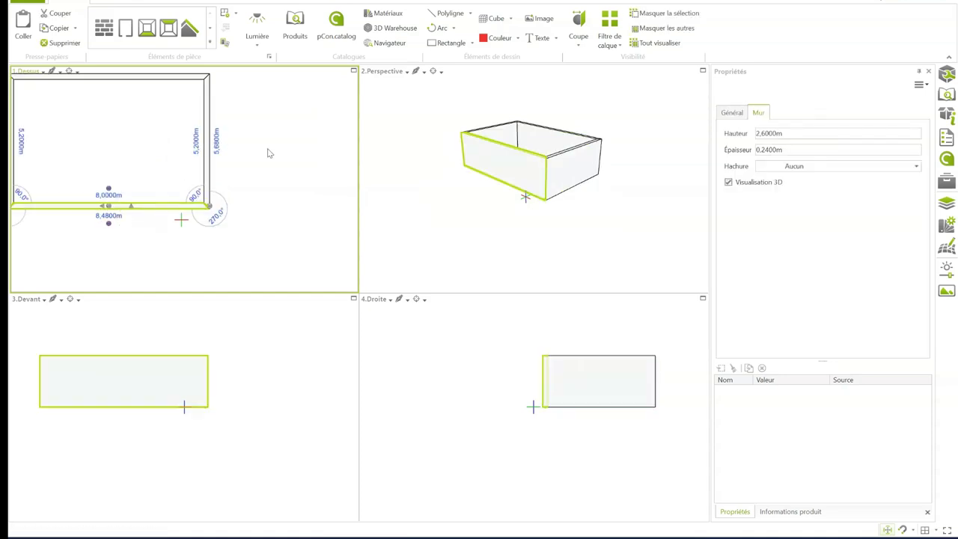
scroll(270, 150, down, 2)
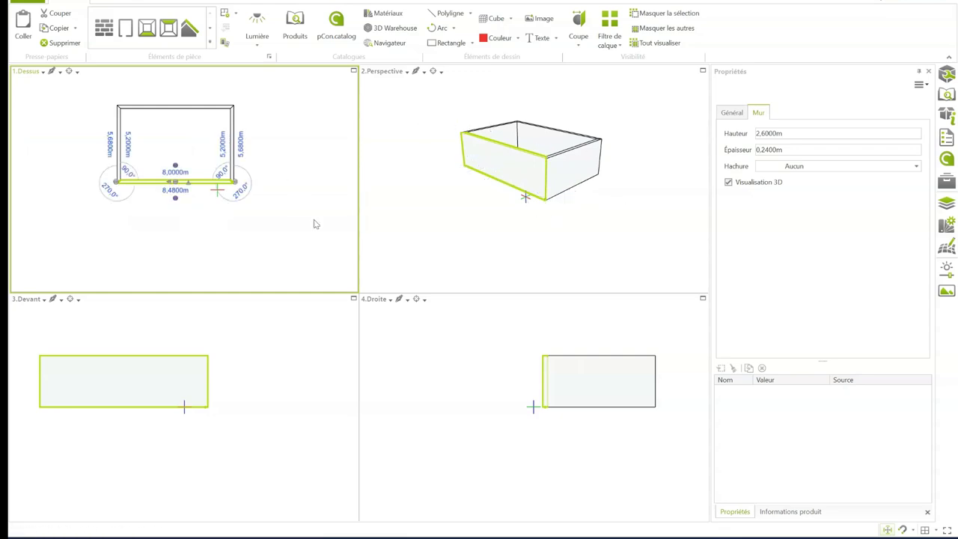
drag(83, 86, 302, 227)
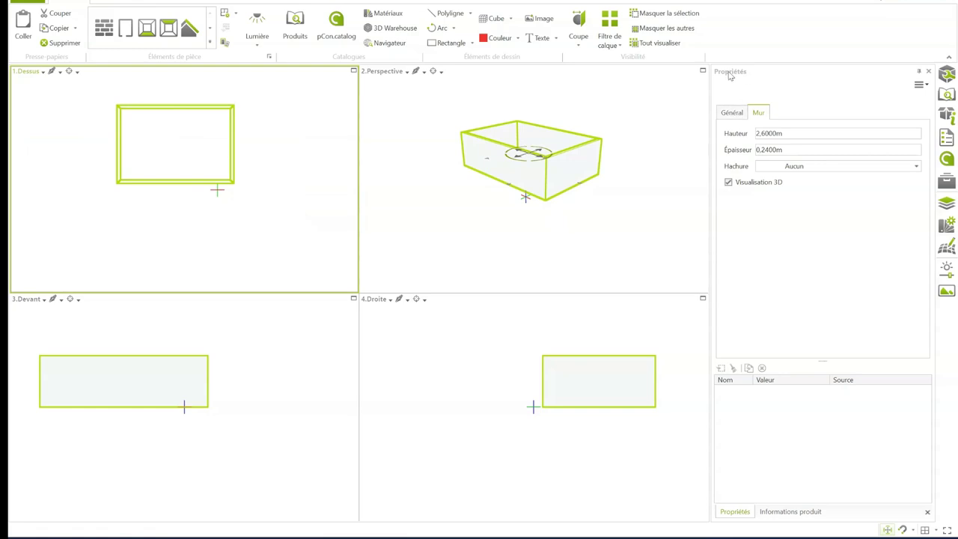
- Set the walls' Épaisseur to 0,20 m, after briefly trying 0,35 m
click(787, 134)
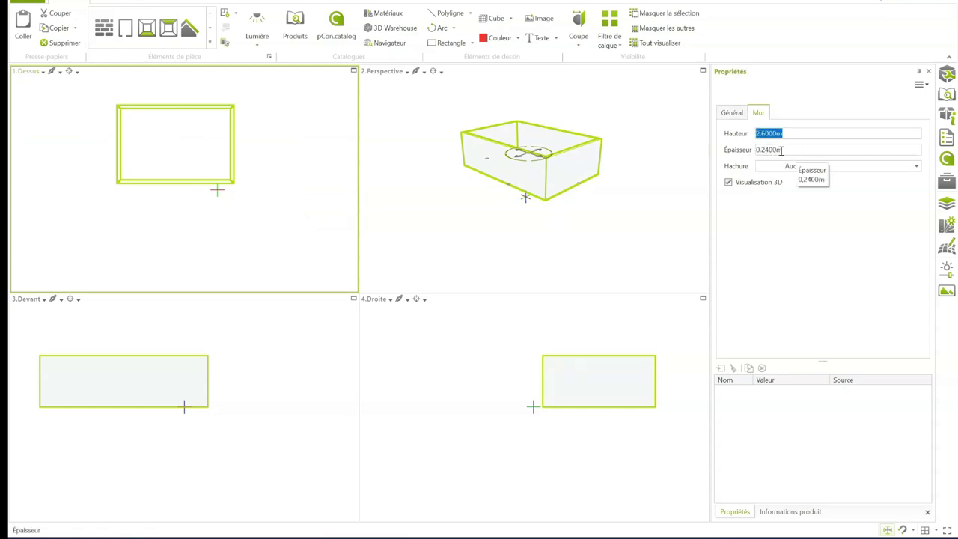
click(782, 150)
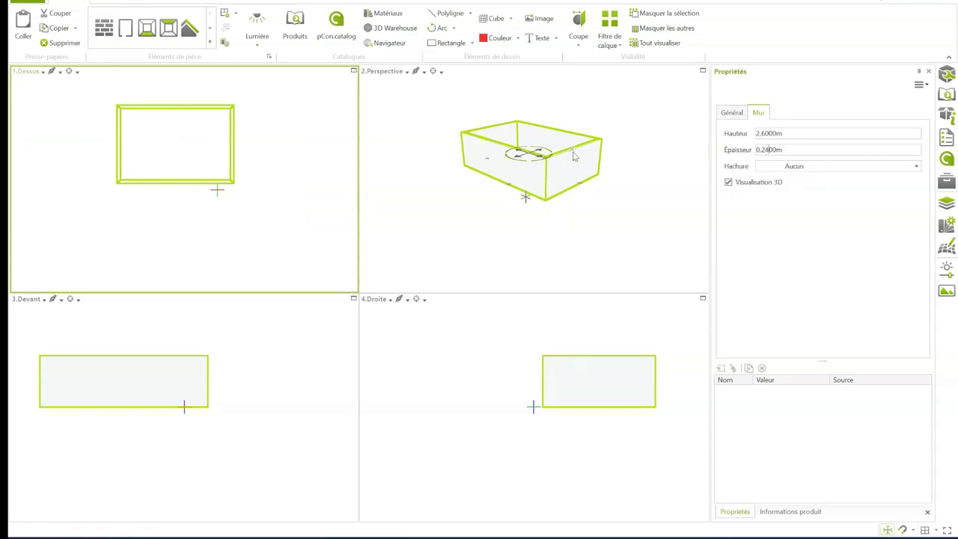
scroll(249, 174, up, 3)
scroll(215, 213, up, 2)
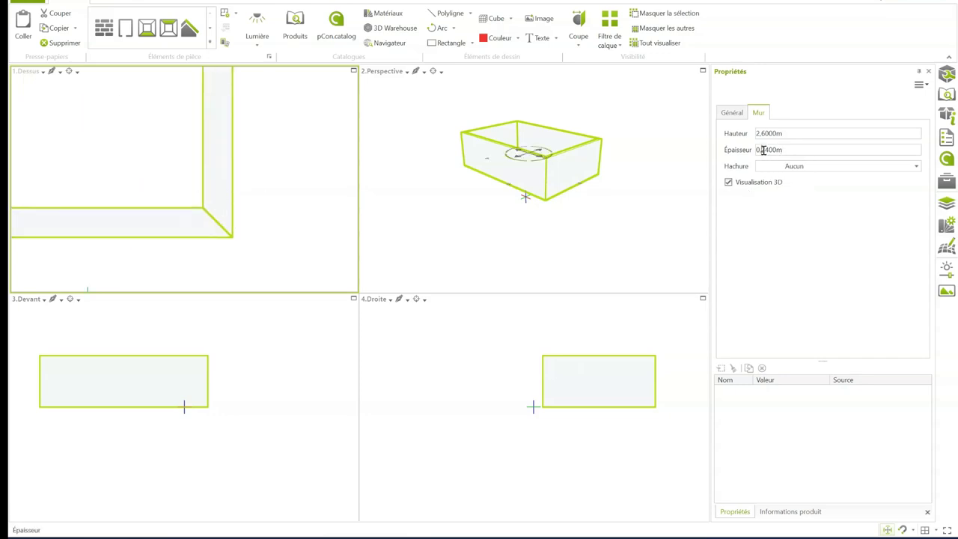
drag(764, 150, 833, 150)
text(35)
key(Return)
scroll(209, 216, down, 1)
scroll(210, 215, down, 3)
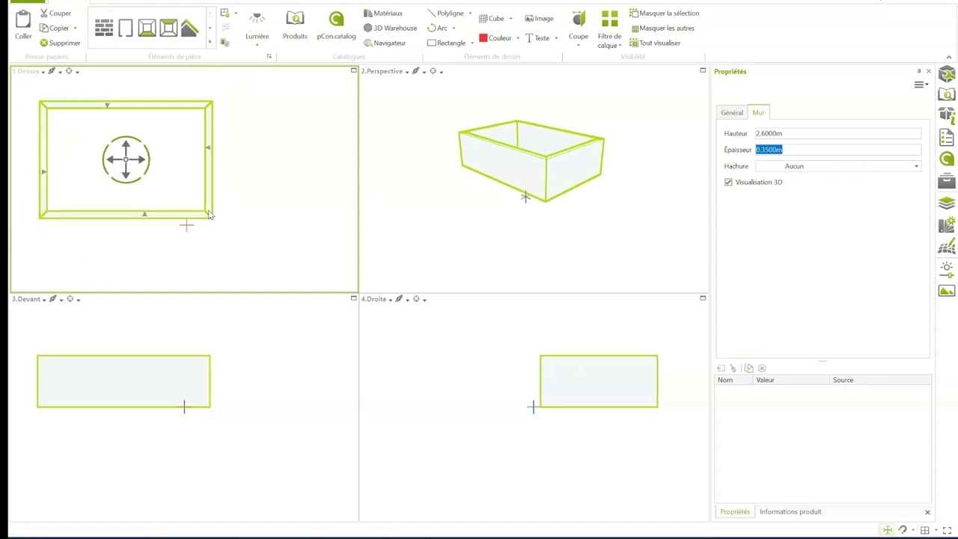
scroll(204, 179, up, 1)
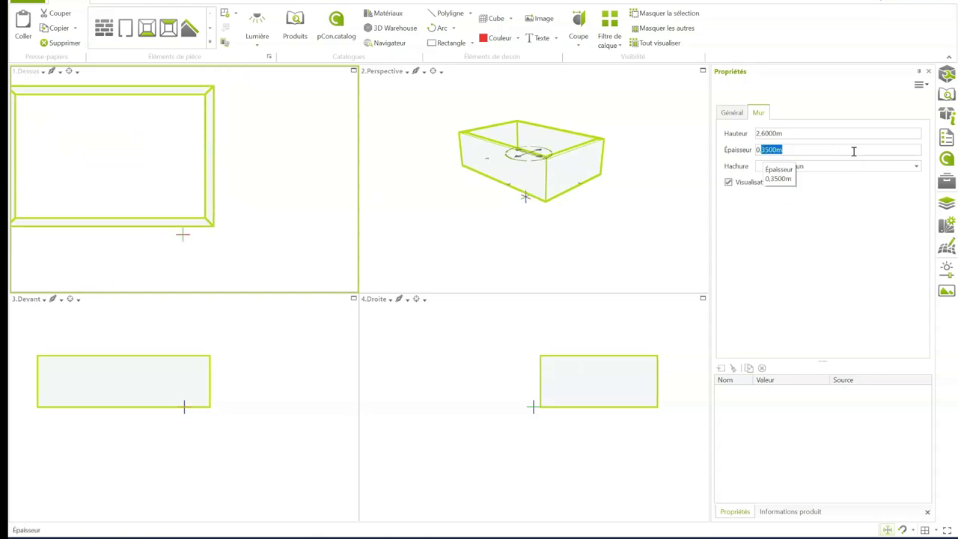
text(2)
key(Return)
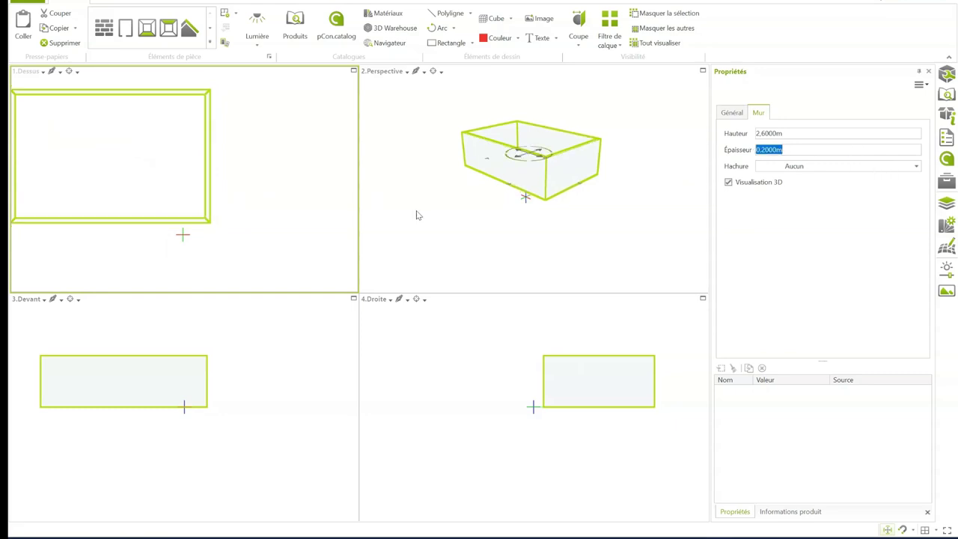
- Change the walls' Hauteur from 4 m to 3,00 m
click(762, 133)
text(4)
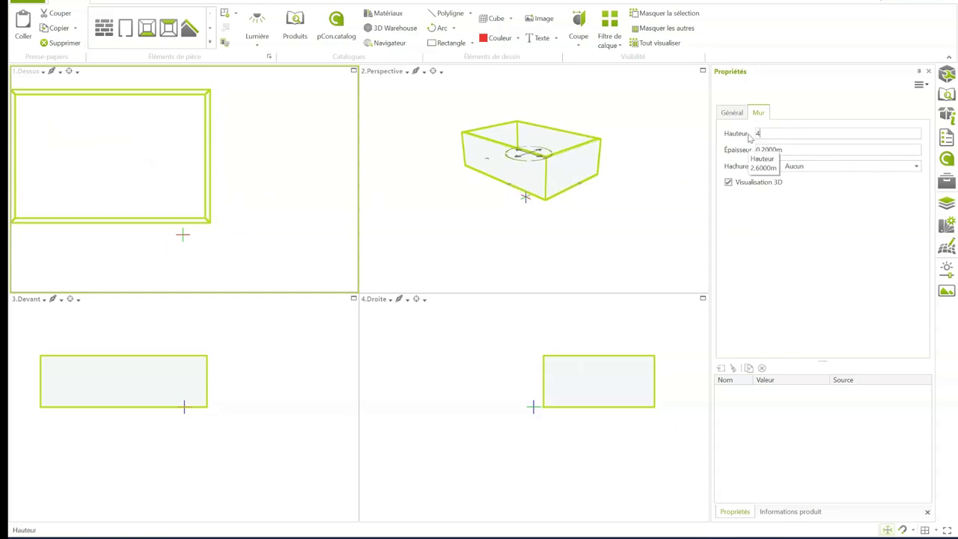
key(Return)
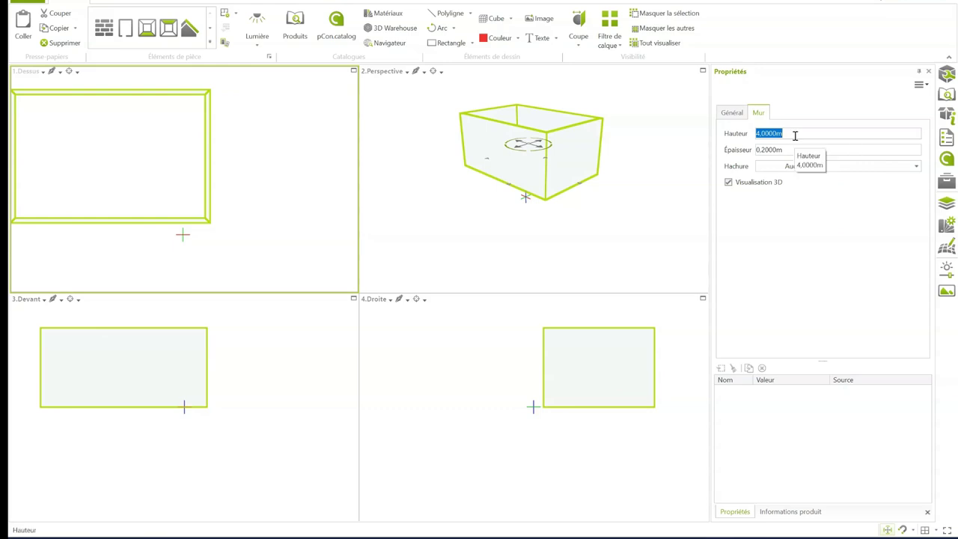
text(3)
key(Return)
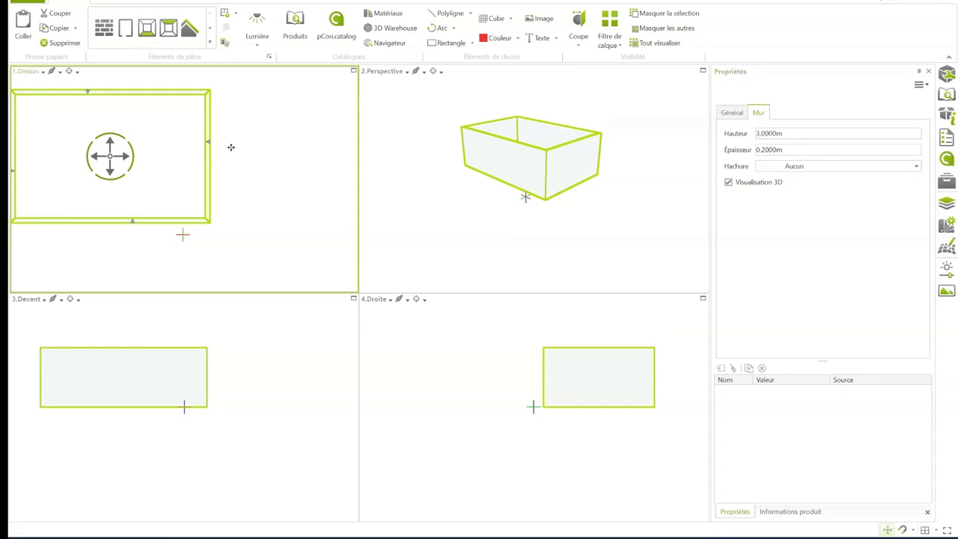
middle_drag(231, 147, 289, 154)
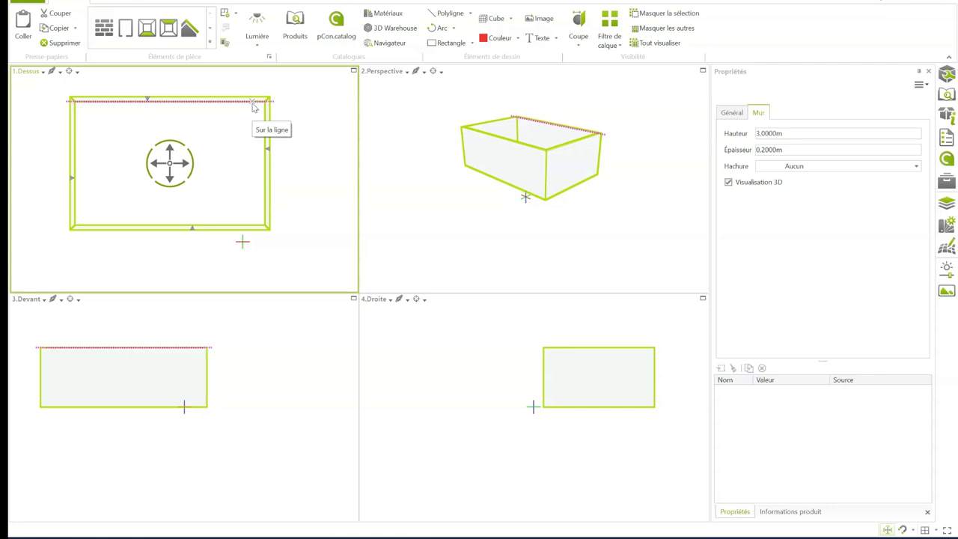
click(211, 43)
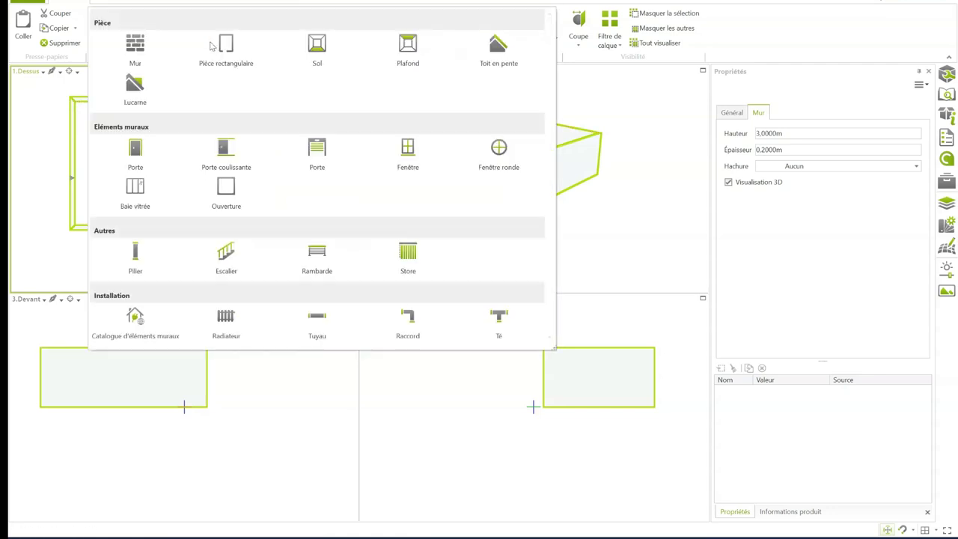
- Reopen the Éléments de pièce gallery and choose Fenêtre to add a window
click(569, 83)
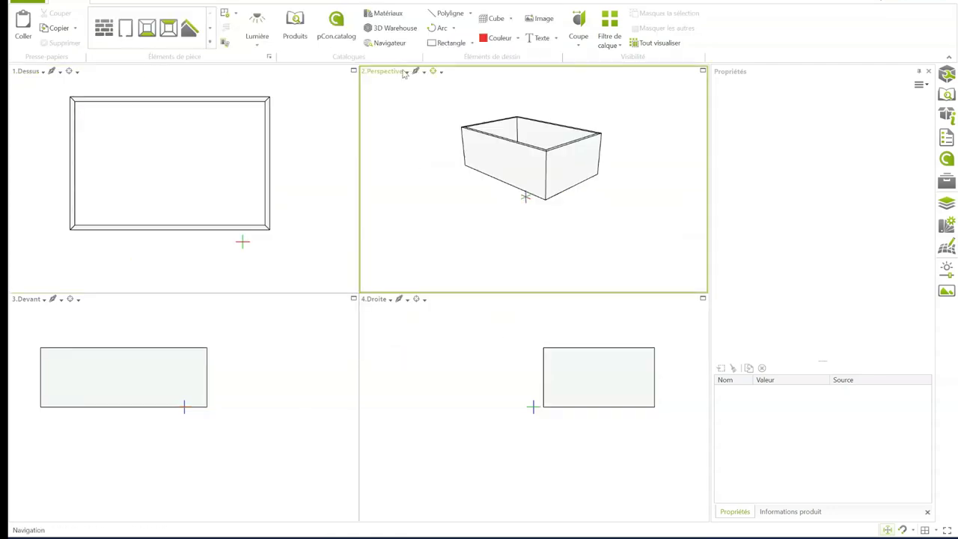
click(210, 43)
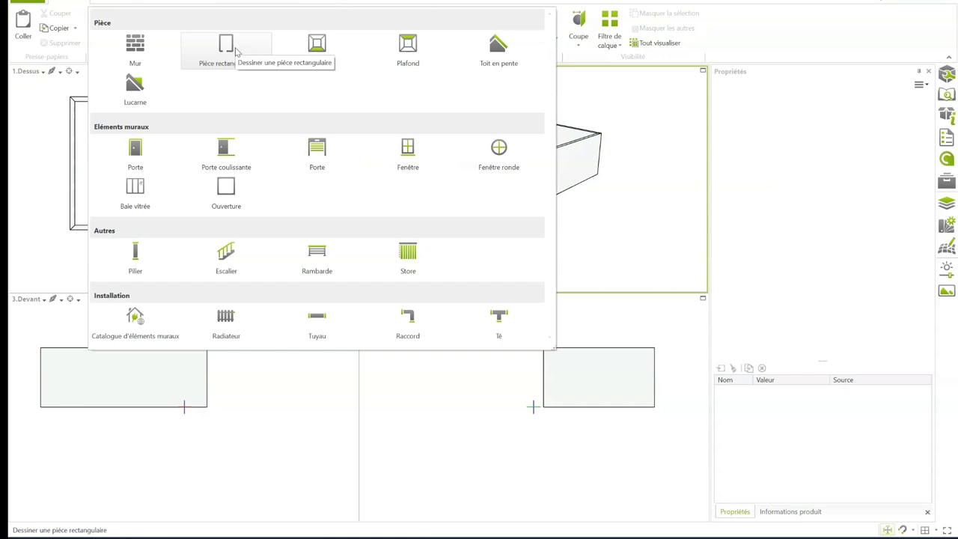
click(410, 153)
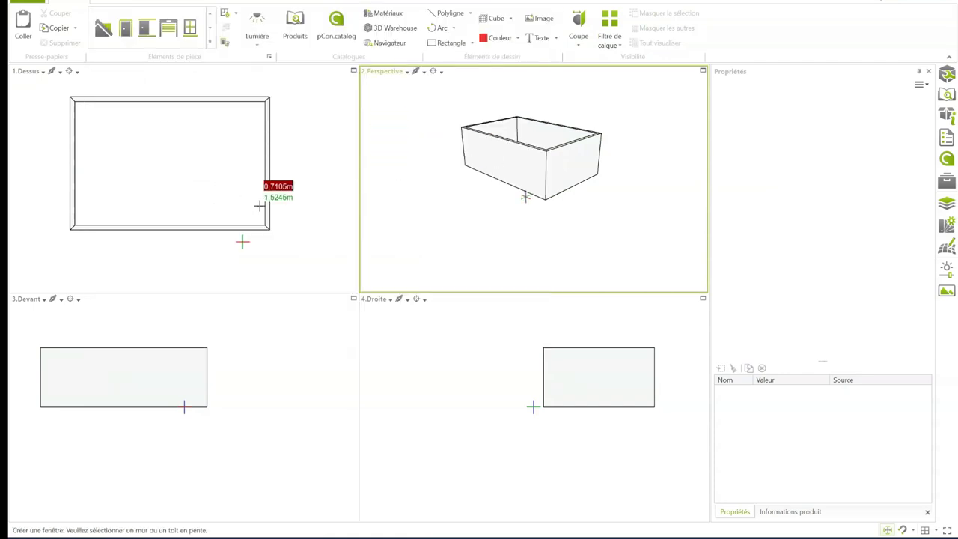
scroll(267, 160, up, 2)
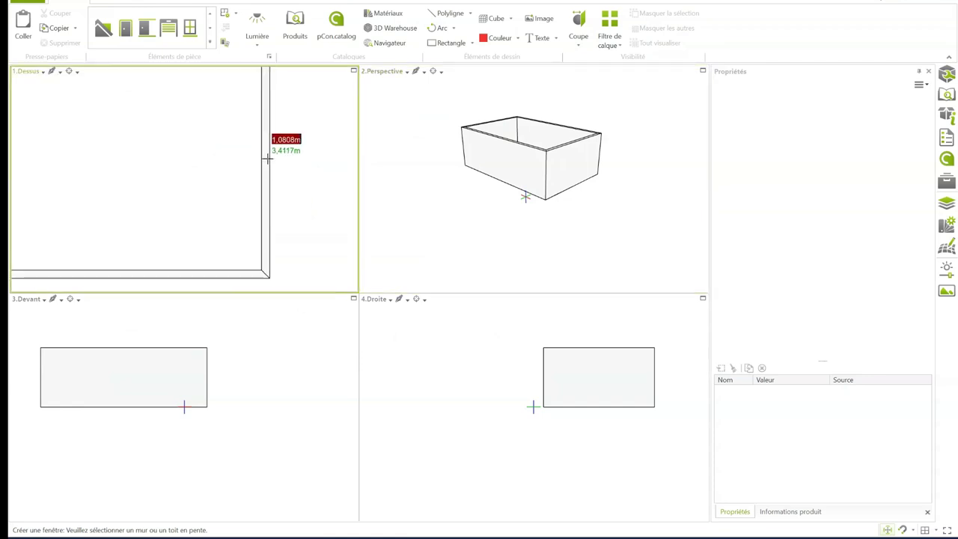
scroll(255, 195, down, 2)
- Place the window in the bottom wall and set it 1 m from the right corner
click(232, 247)
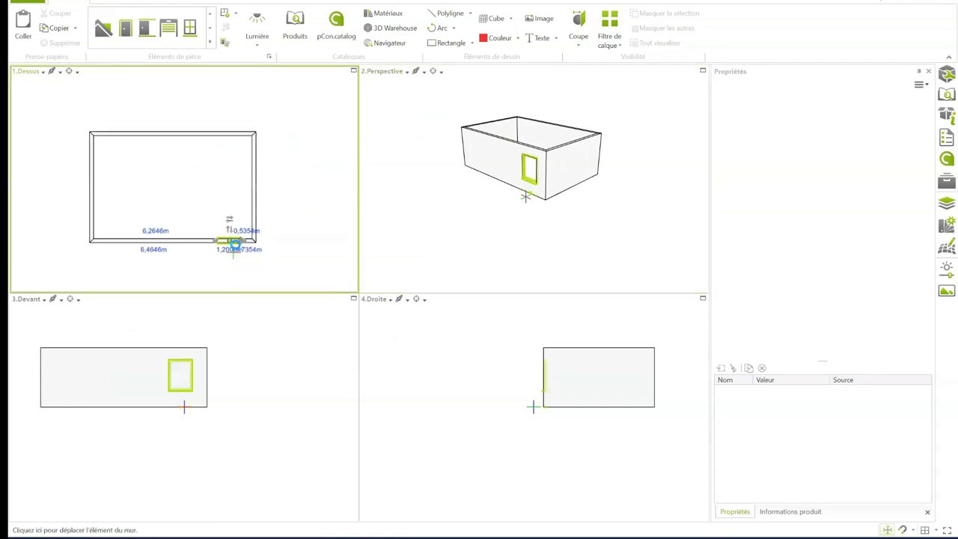
scroll(234, 253, up, 2)
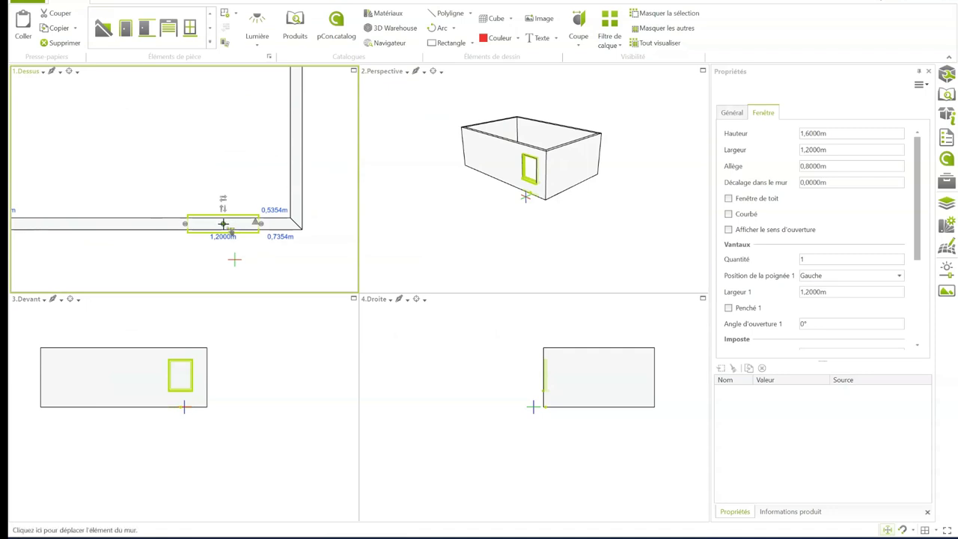
scroll(494, 142, up, 2)
scroll(494, 142, up, 2)
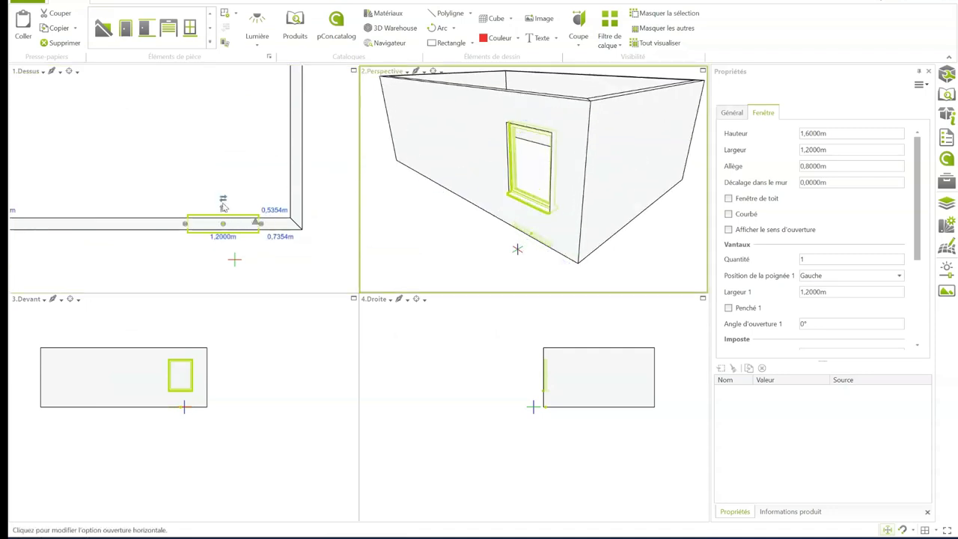
click(274, 210)
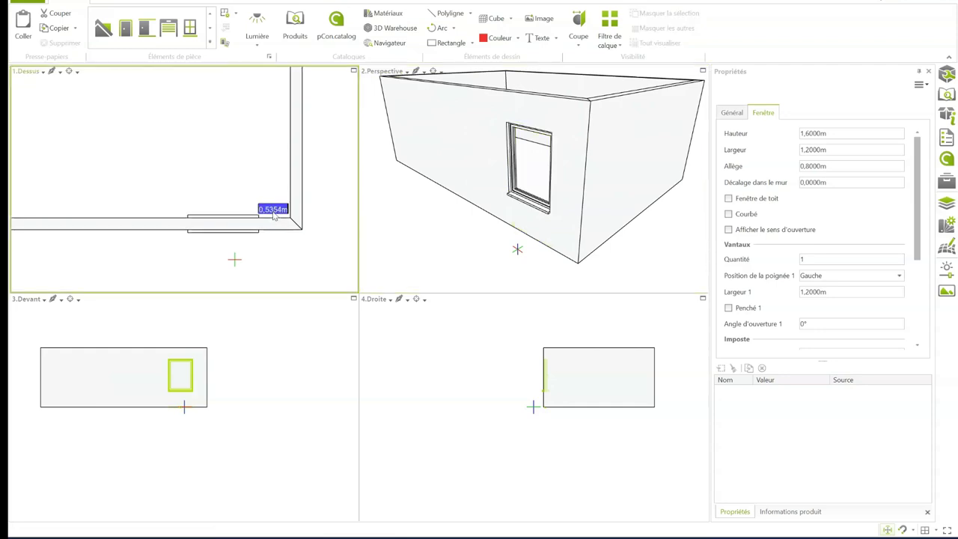
text(1)
key(Return)
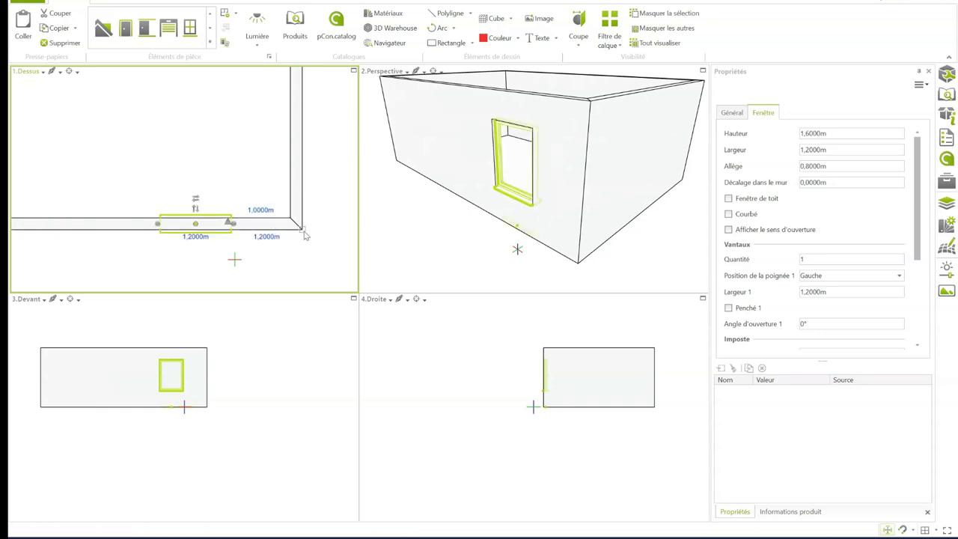
- Widen the window to 1,35 m and keep it 1 m from the right wall
click(193, 237)
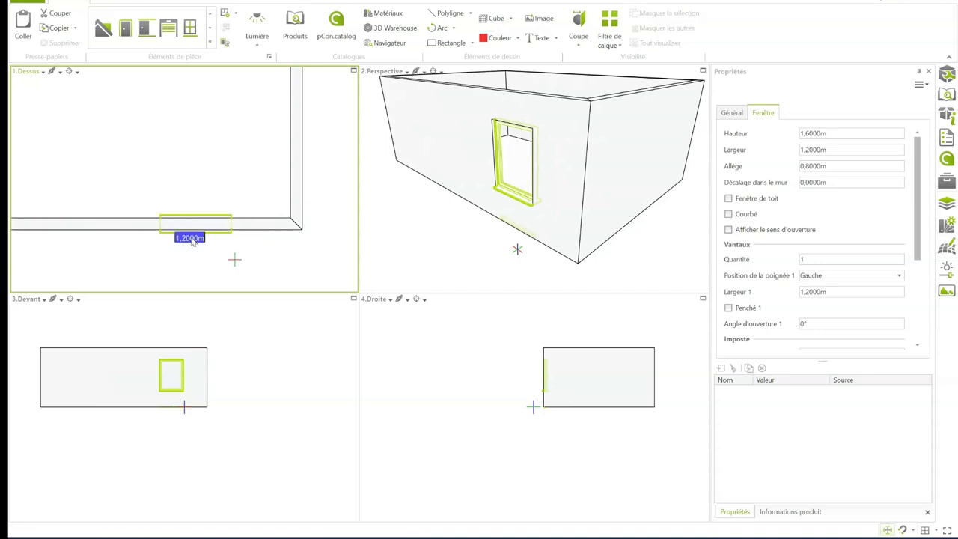
text(1,35)
key(Return)
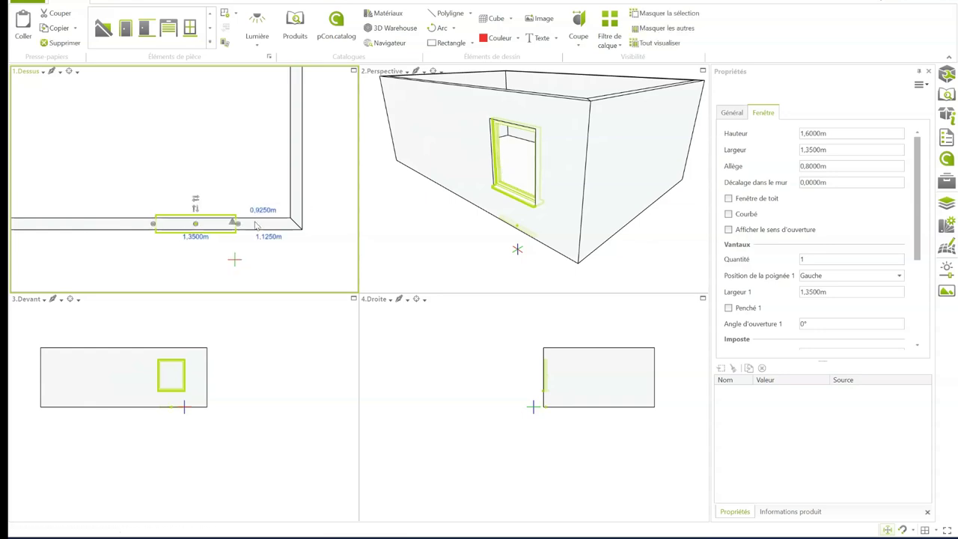
click(262, 210)
text(1)
key(Return)
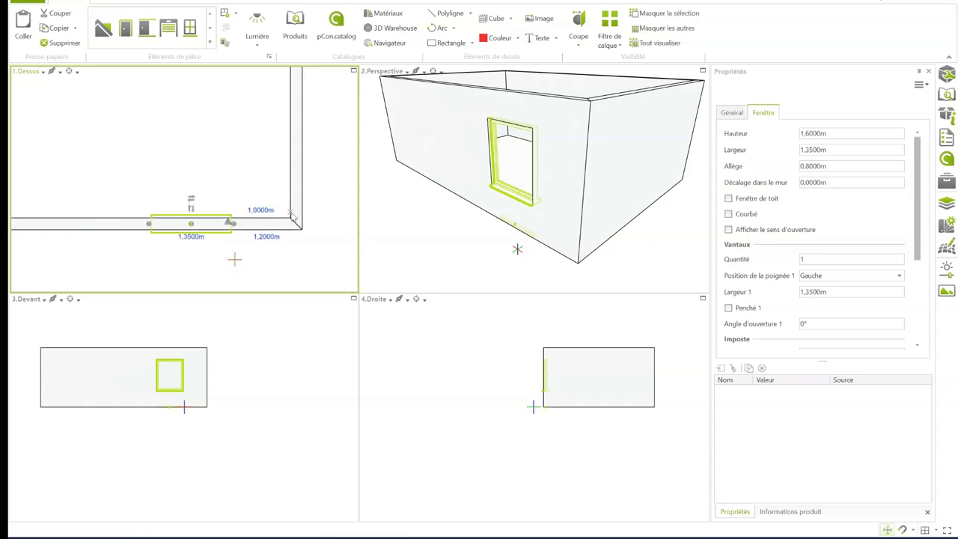
- Set the window height to 1,6000m and the sill height to 1,0000m, after trying 1,8000m
scroll(182, 370, up, 3)
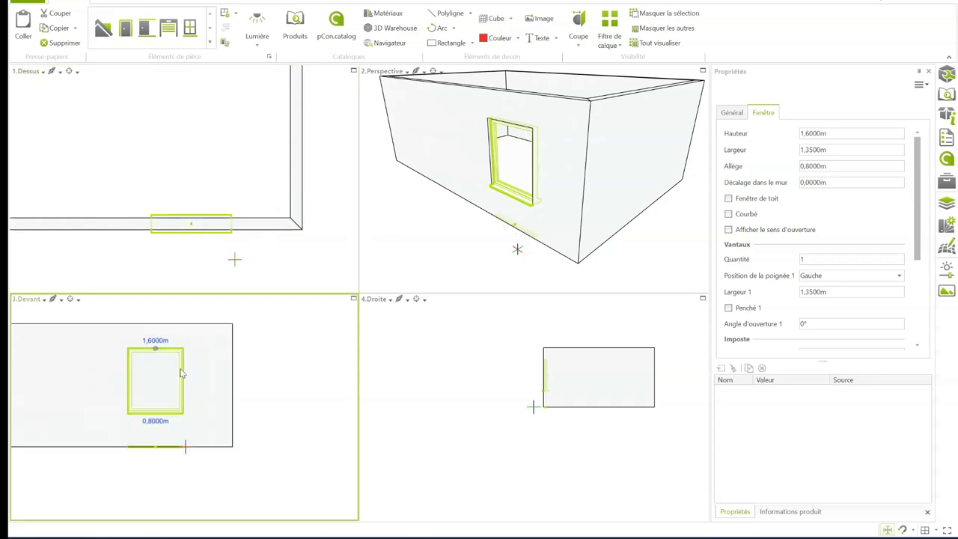
click(148, 333)
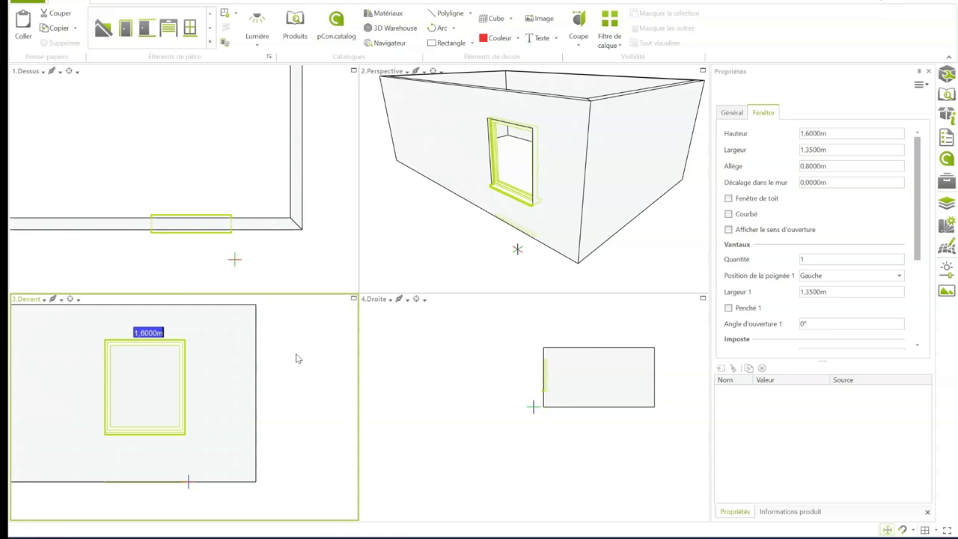
text(1,8)
key(Return)
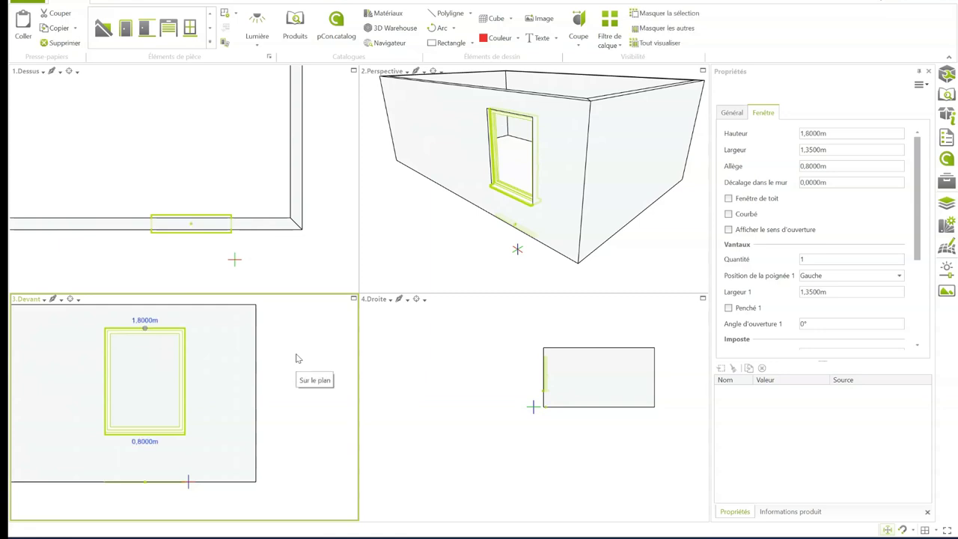
click(143, 444)
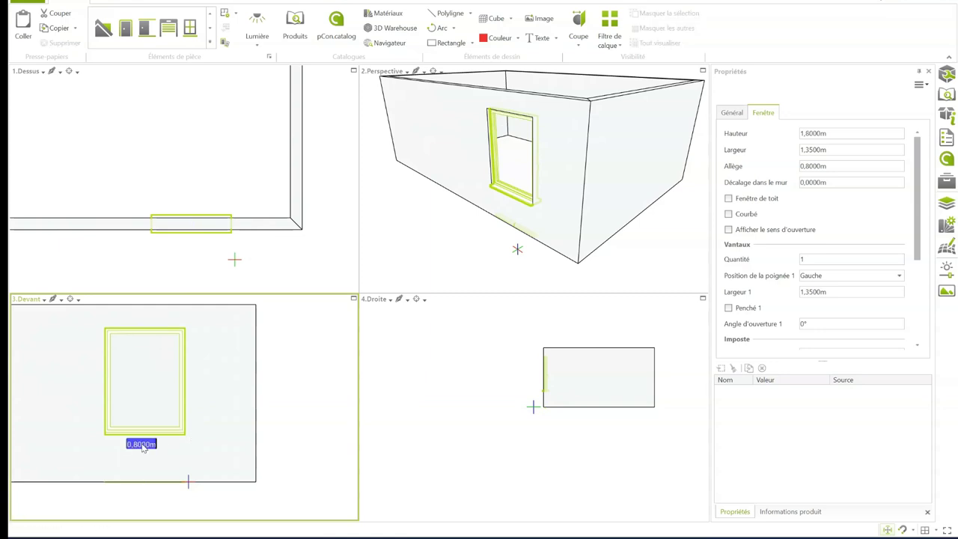
text(1,)
key(Return)
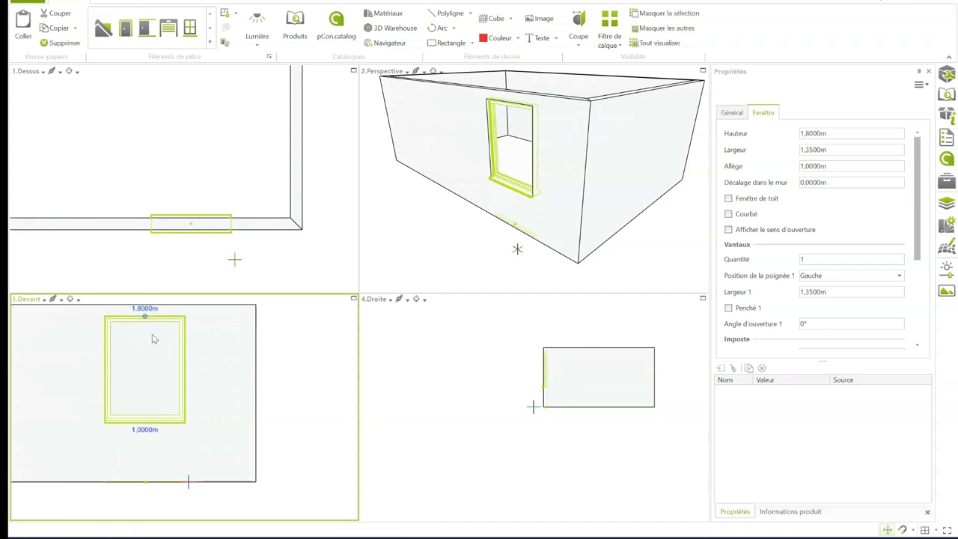
click(151, 309)
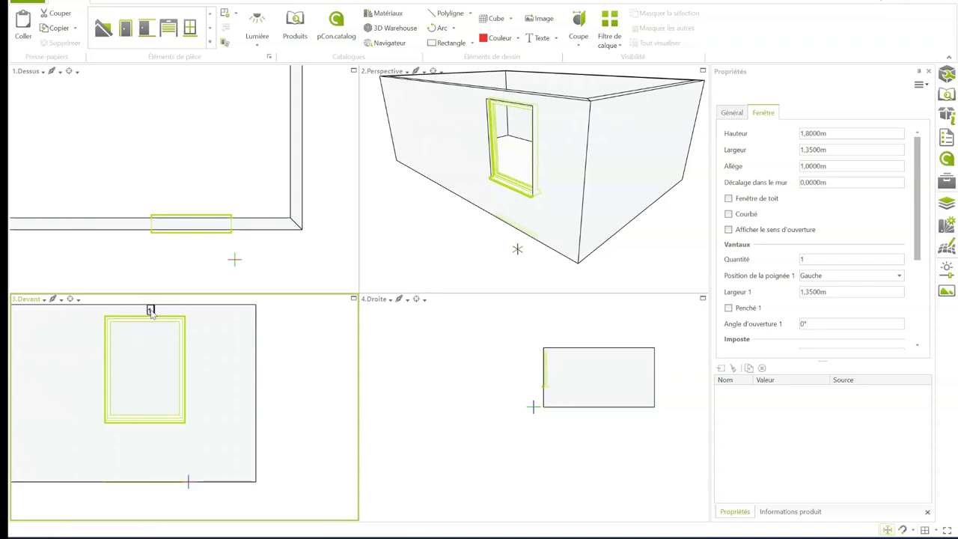
text(1,6)
key(Return)
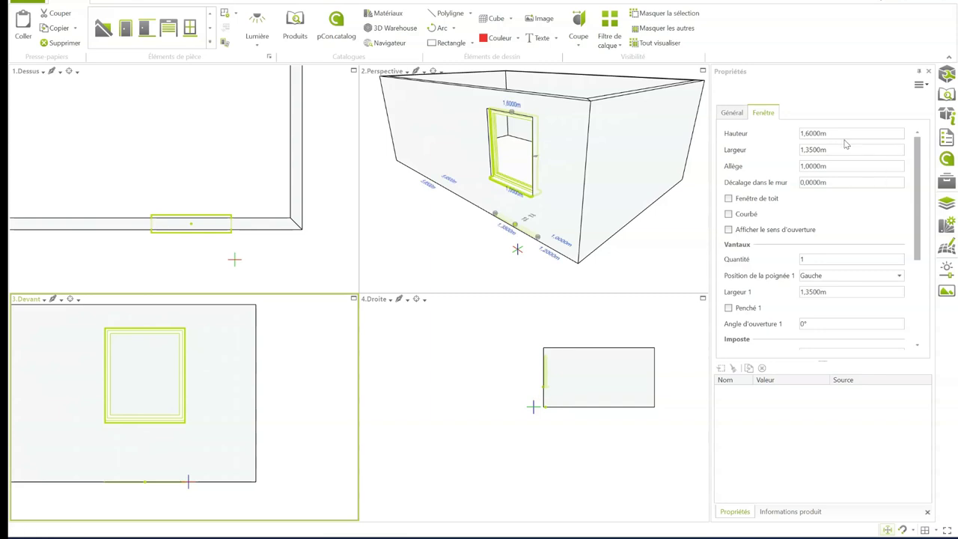
- Review the window dimensions in Propriétés and undo the wall offset back to zero
click(844, 137)
click(845, 151)
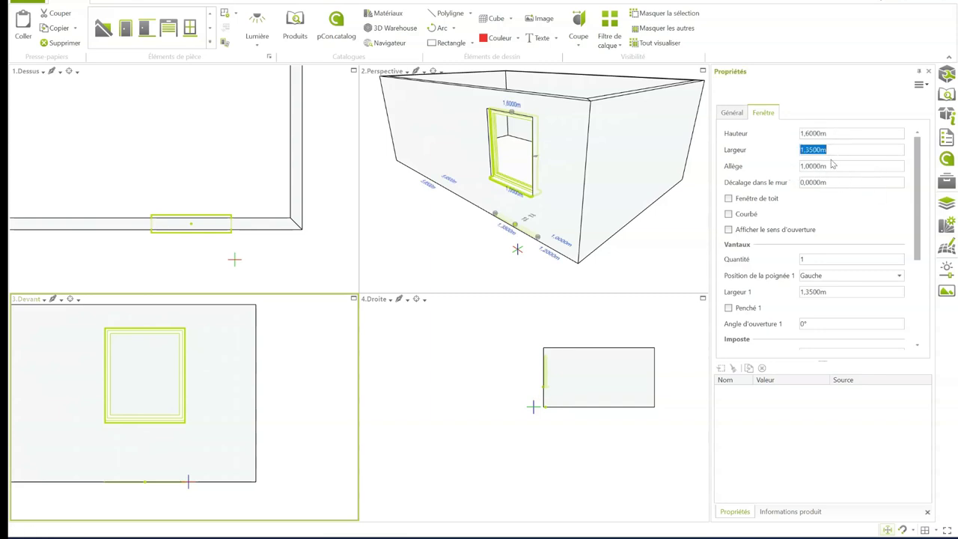
click(833, 166)
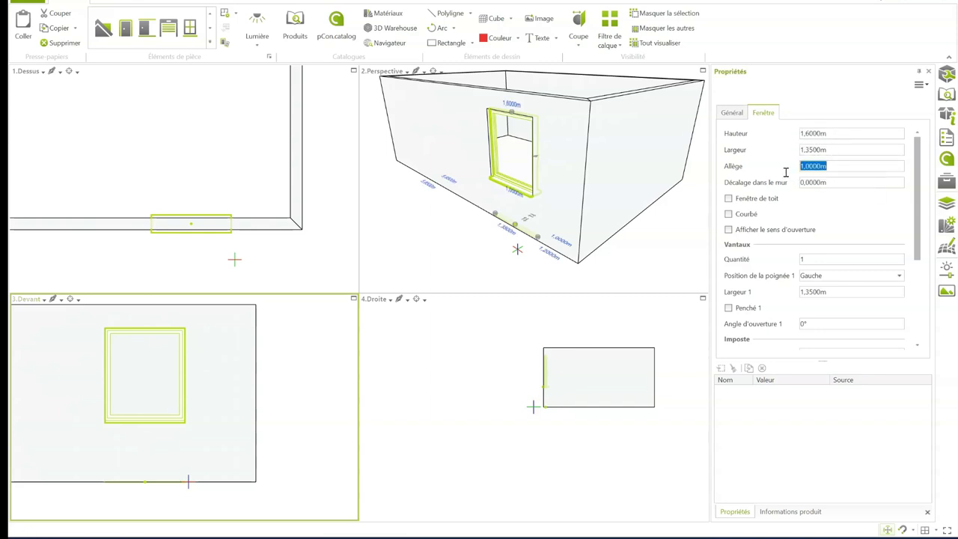
click(839, 183)
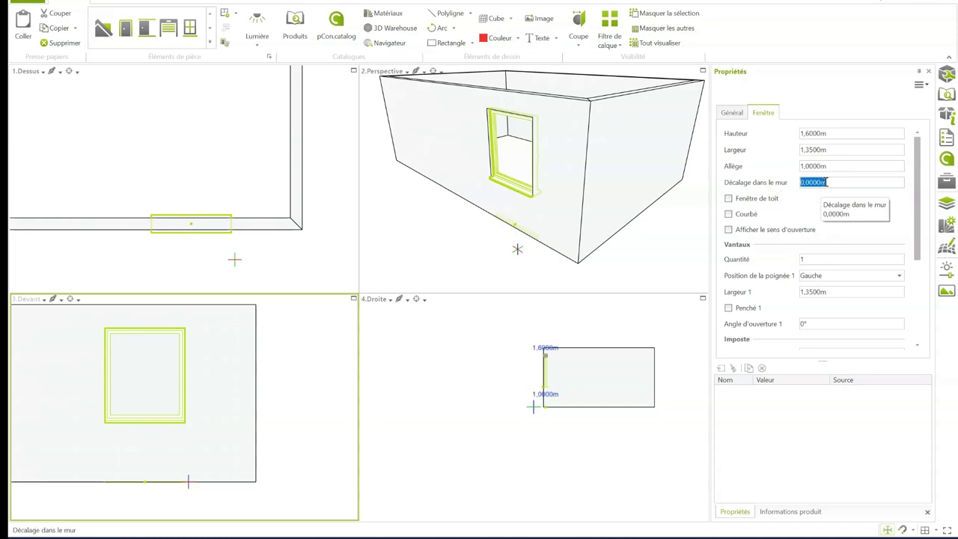
scroll(827, 182, up, 1)
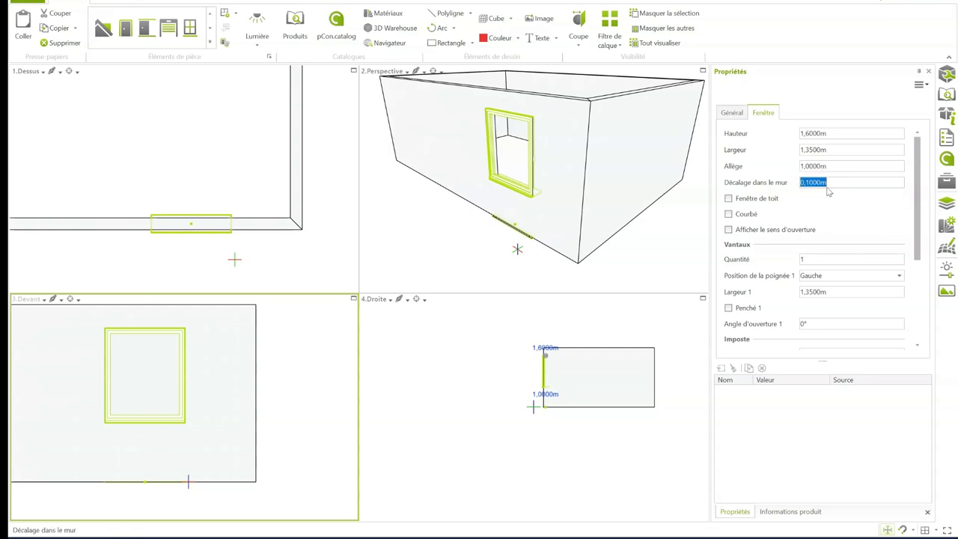
key(ctrl+z)
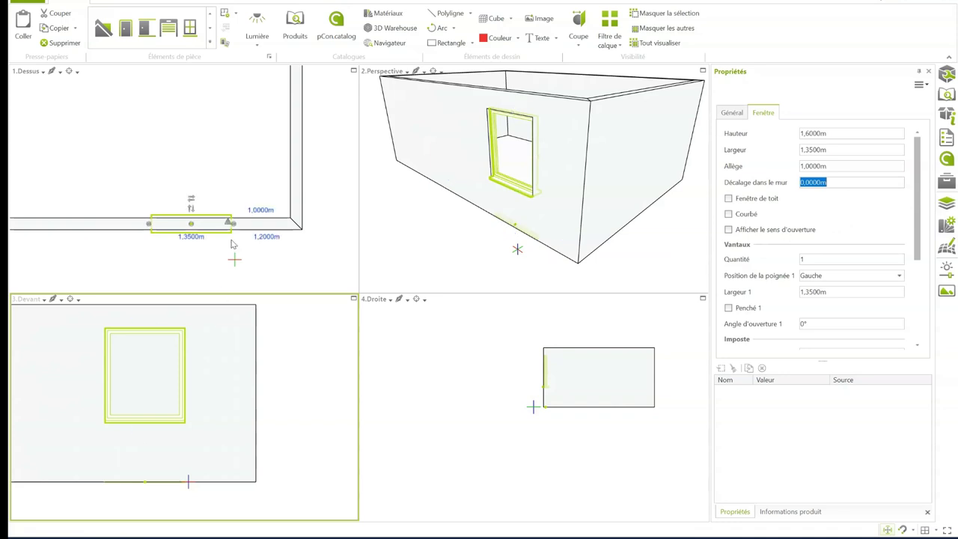
- Set Vantaux Quantité to 2 (0,6750m each), toggling Penché 1 on then off
scroll(514, 173, up, 2)
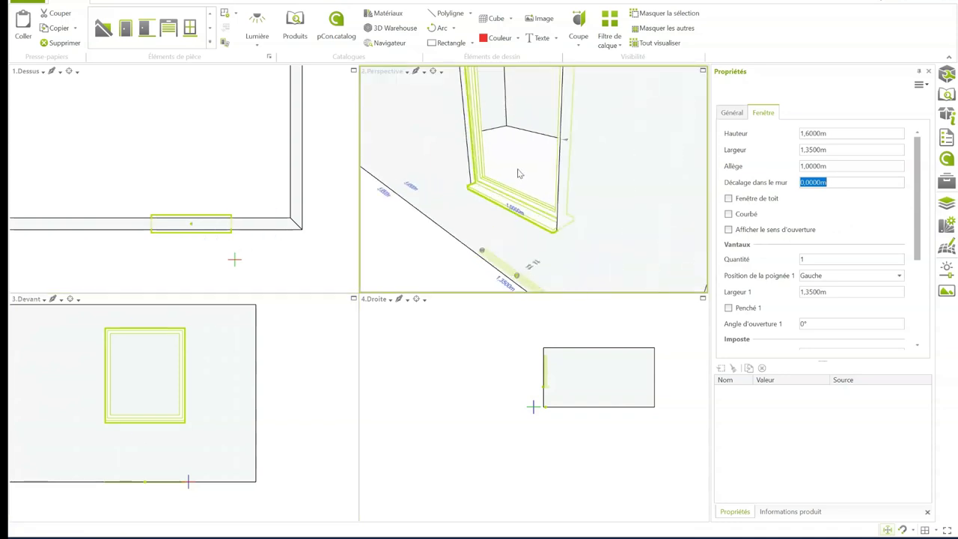
scroll(515, 176, up, 2)
scroll(514, 179, up, 2)
scroll(515, 183, up, 2)
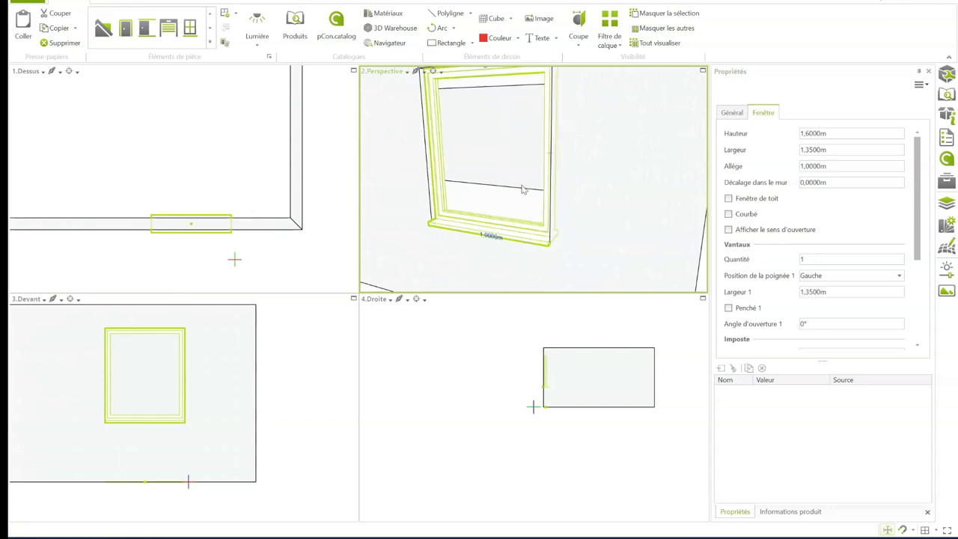
scroll(518, 186, down, 1)
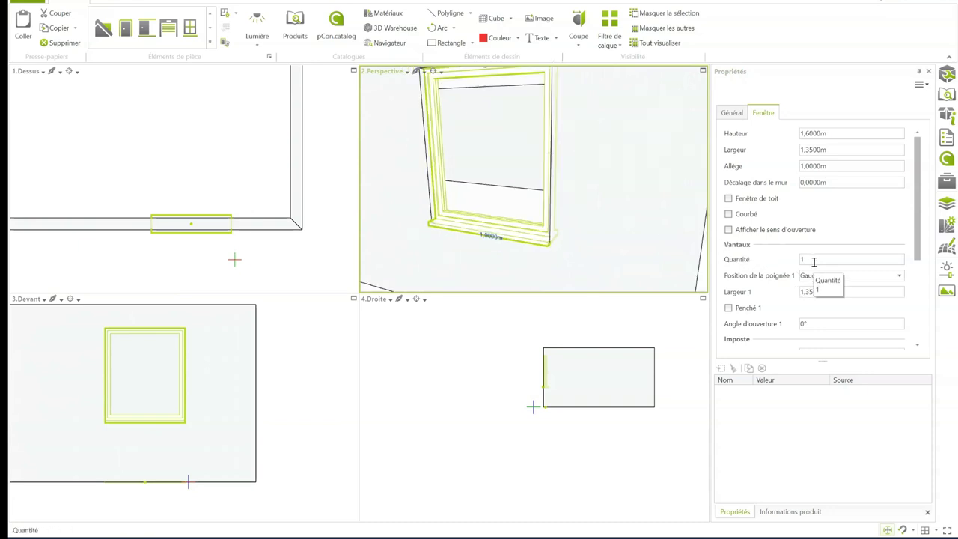
double_click(802, 260)
text(2)
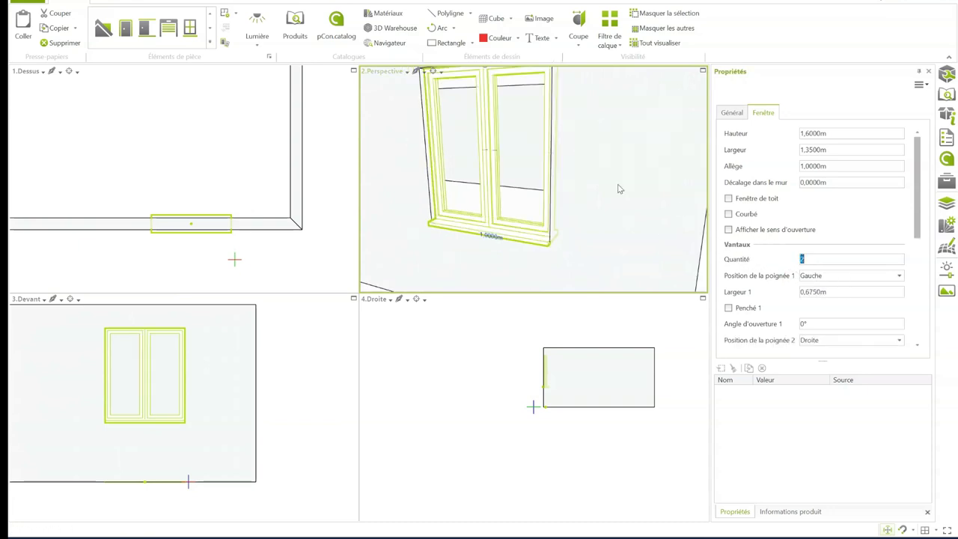
click(730, 307)
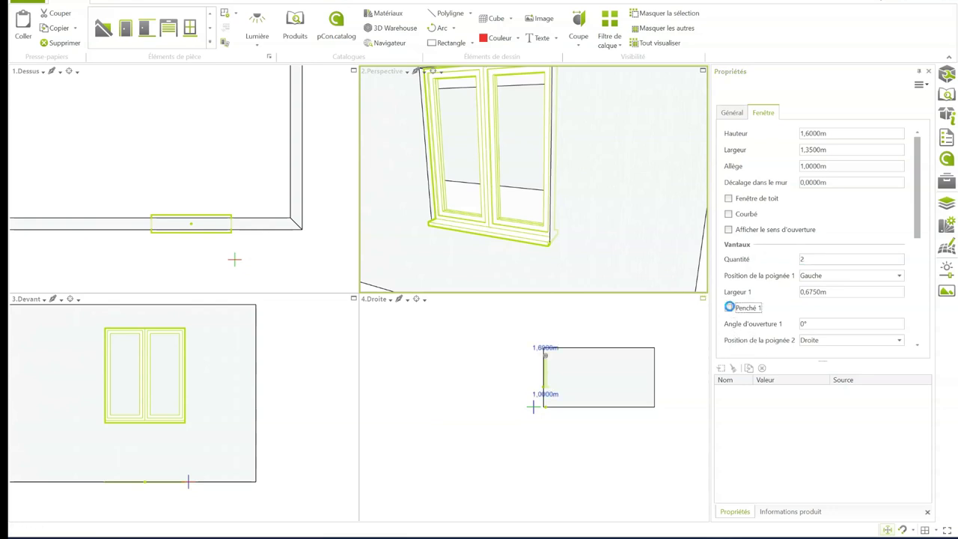
middle_drag(532, 130, 485, 172)
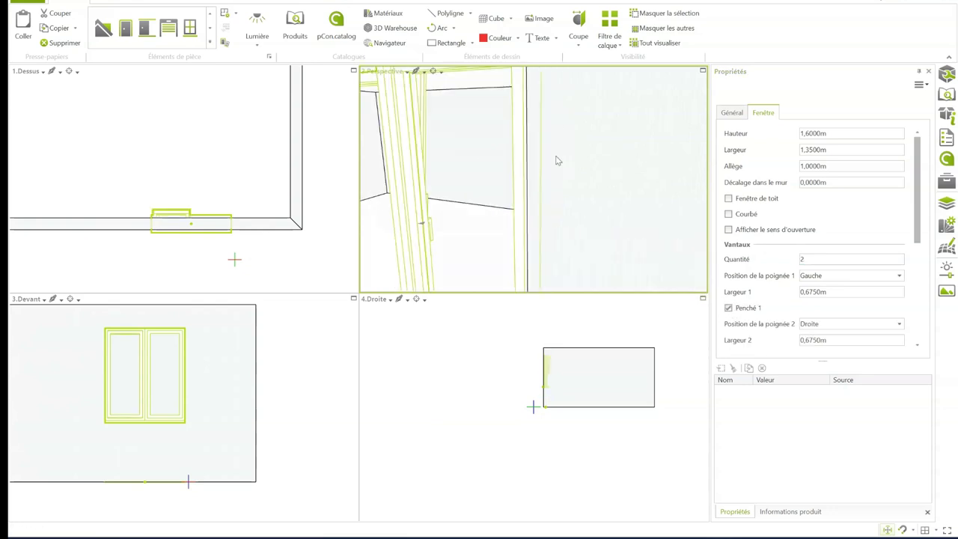
click(728, 308)
- Give the window a 0,3000m rectangular transom, after briefly trying the Courbé type
scroll(815, 341, down, 3)
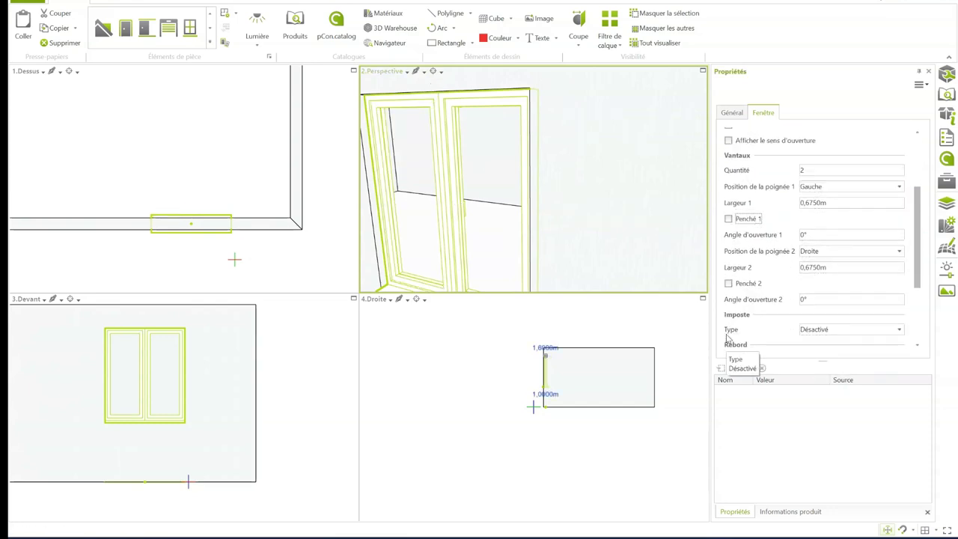
scroll(728, 343, down, 1)
click(826, 319)
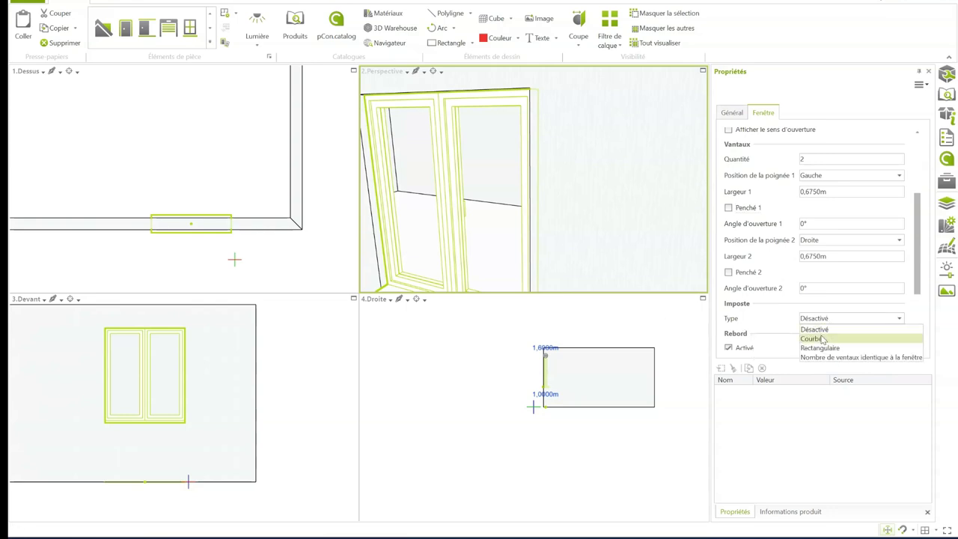
click(815, 339)
scroll(454, 148, down, 2)
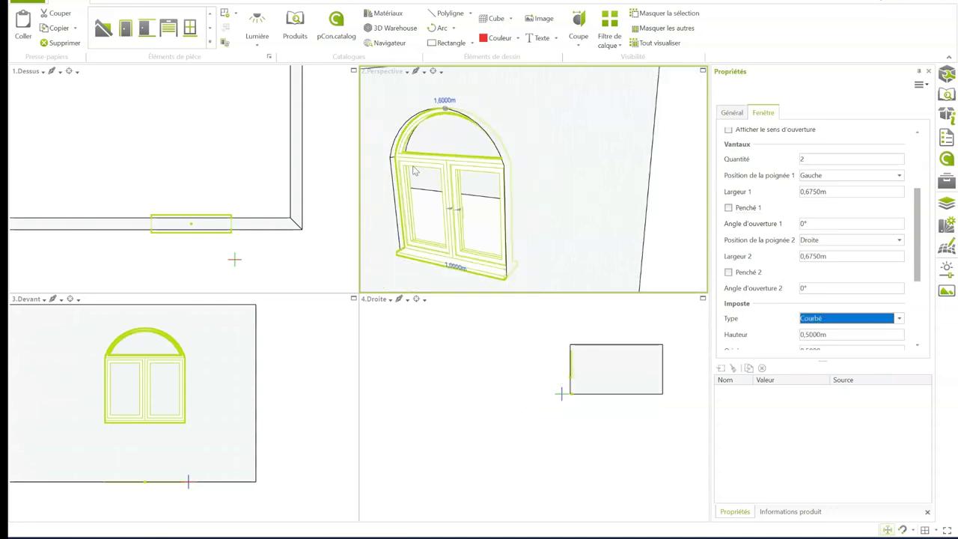
click(812, 318)
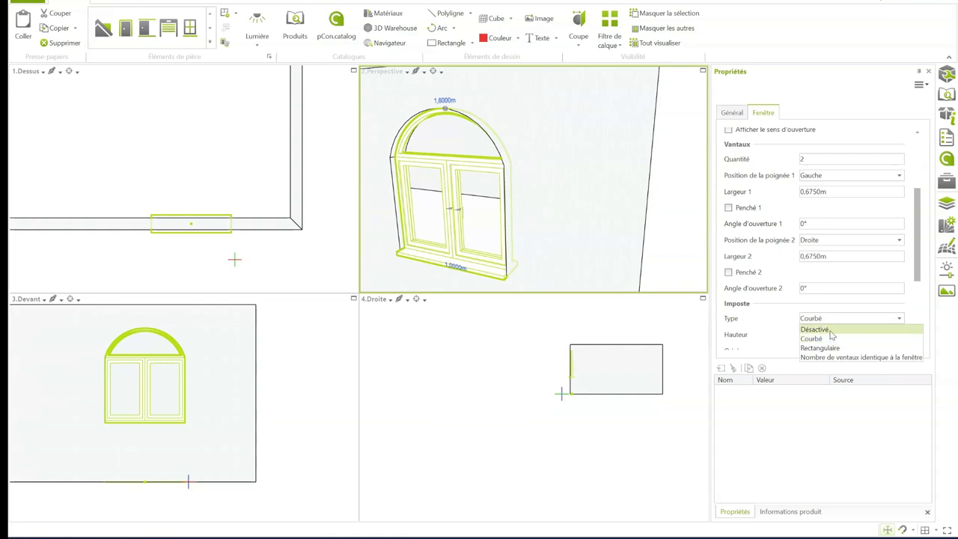
click(834, 349)
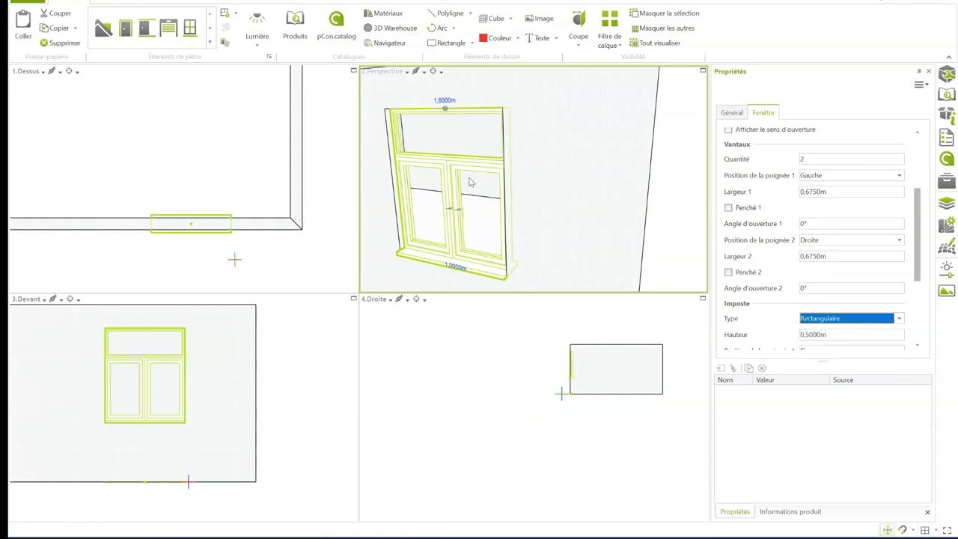
click(838, 335)
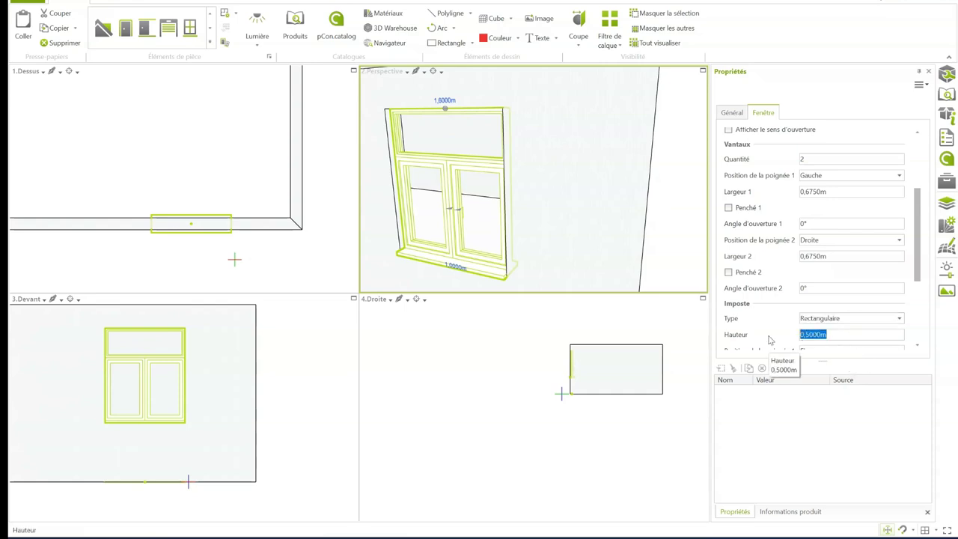
text(0,3)
key(Return)
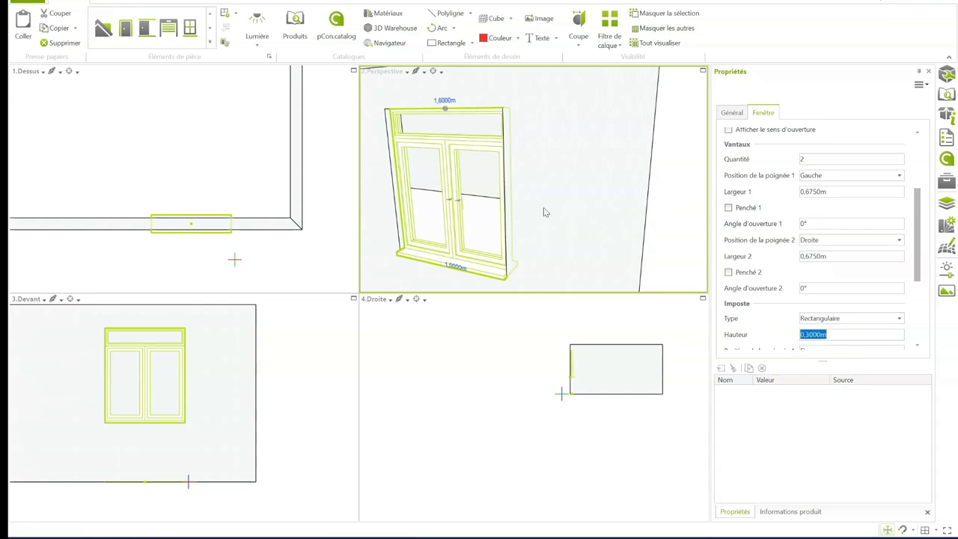
- Make the overall window height 1,7000m
scroll(833, 183, up, 3)
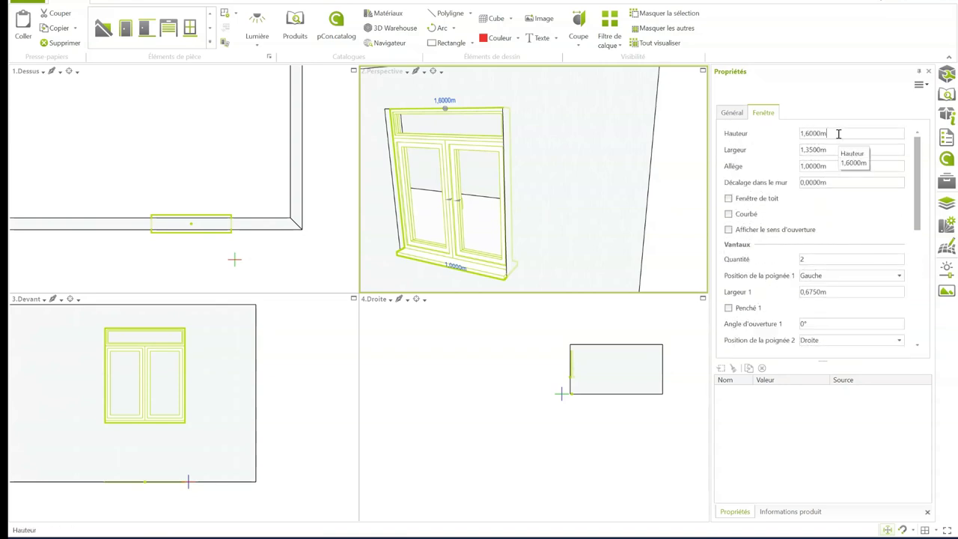
click(838, 134)
text(1.7)
key(Return)
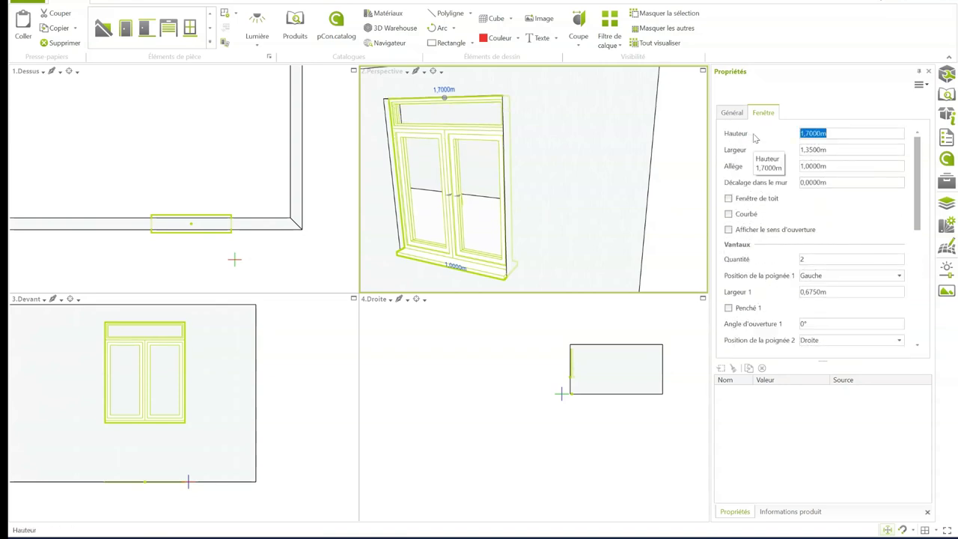
mouse_move(382, 188)
middle_down()
mouse_move(463, 176)
mouse_move(627, 188)
middle_up()
scroll(627, 188, down, 5)
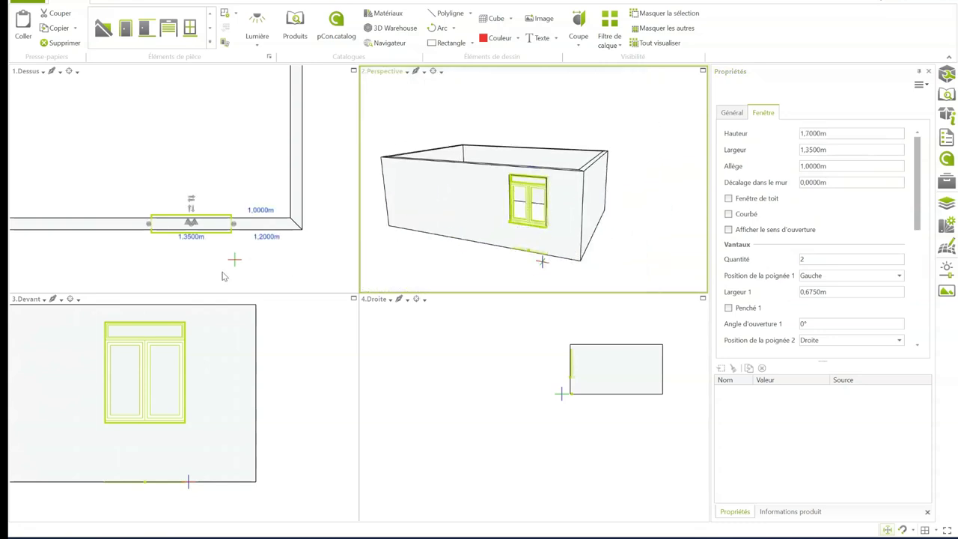
- Shift the window slightly along the wall in the 3D view and deselect it
scroll(222, 276, down, 3)
drag(528, 200, 530, 208)
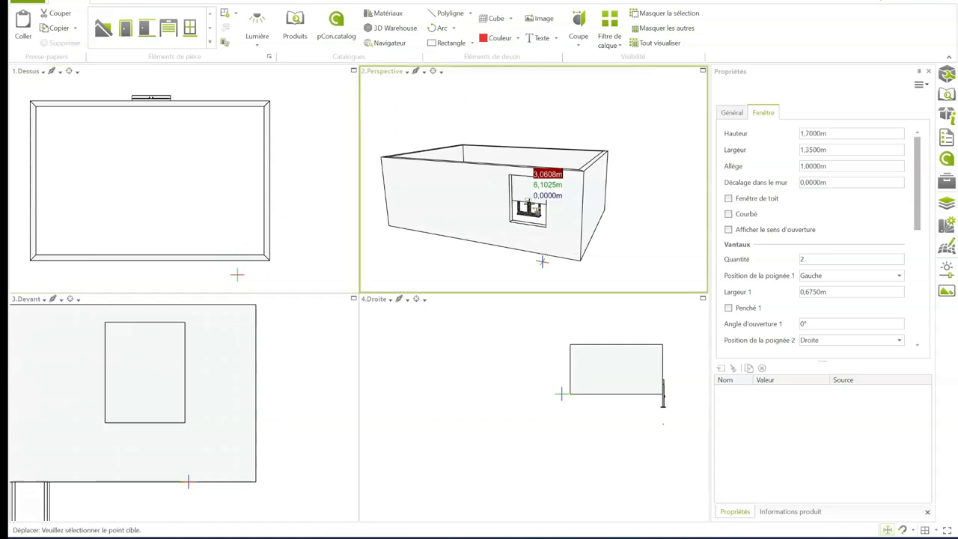
click(528, 209)
key(Escape)
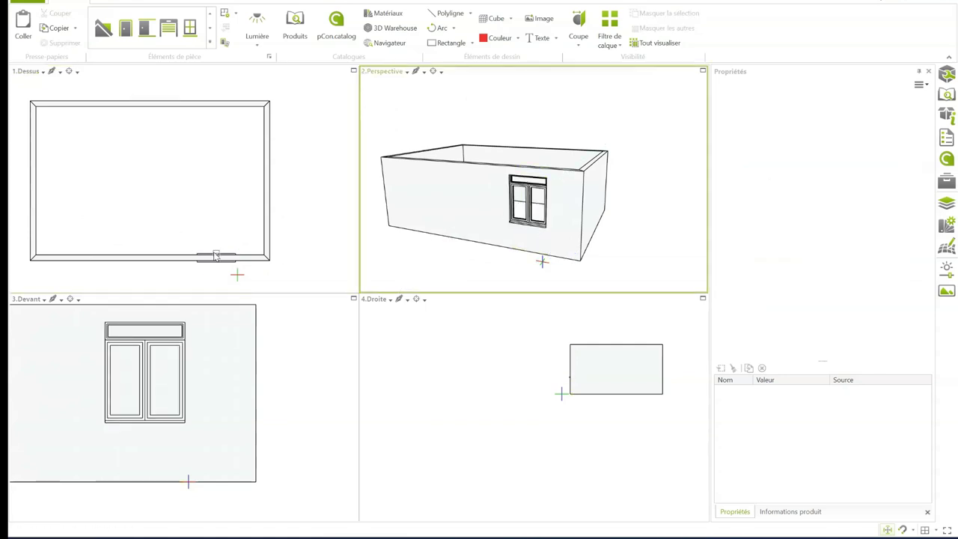
- Select the window in the top view and drop it near the front wall's left end
click(215, 256)
click(217, 256)
scroll(219, 256, up, 2)
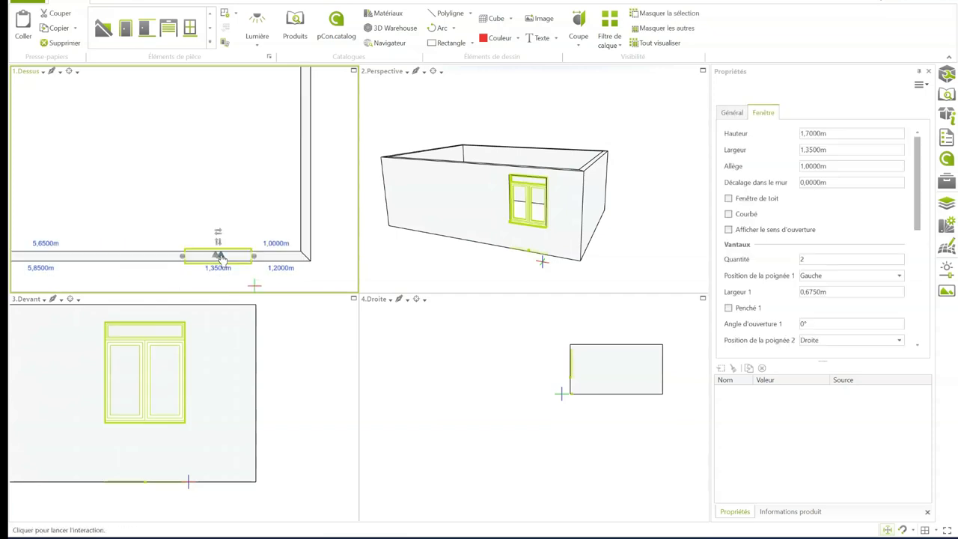
drag(219, 256, 423, 214)
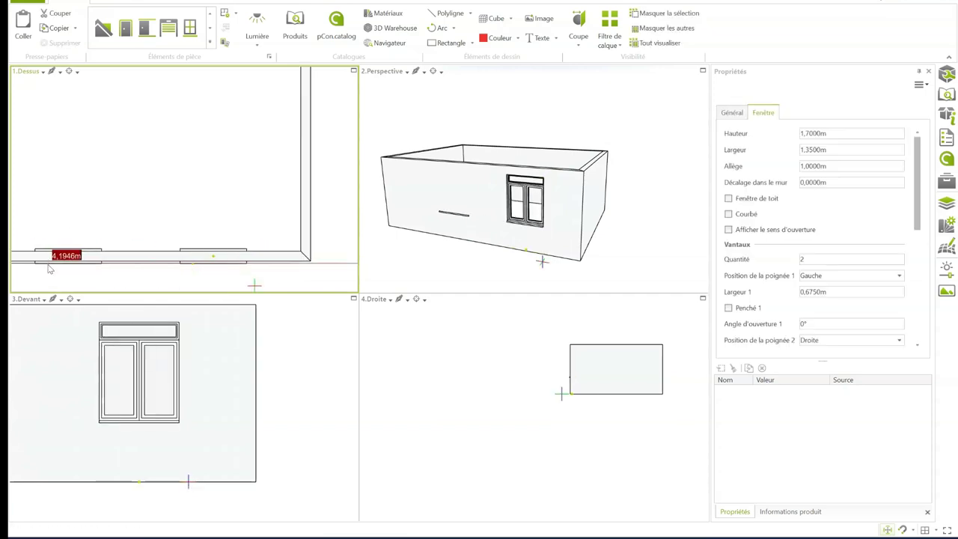
click(423, 213)
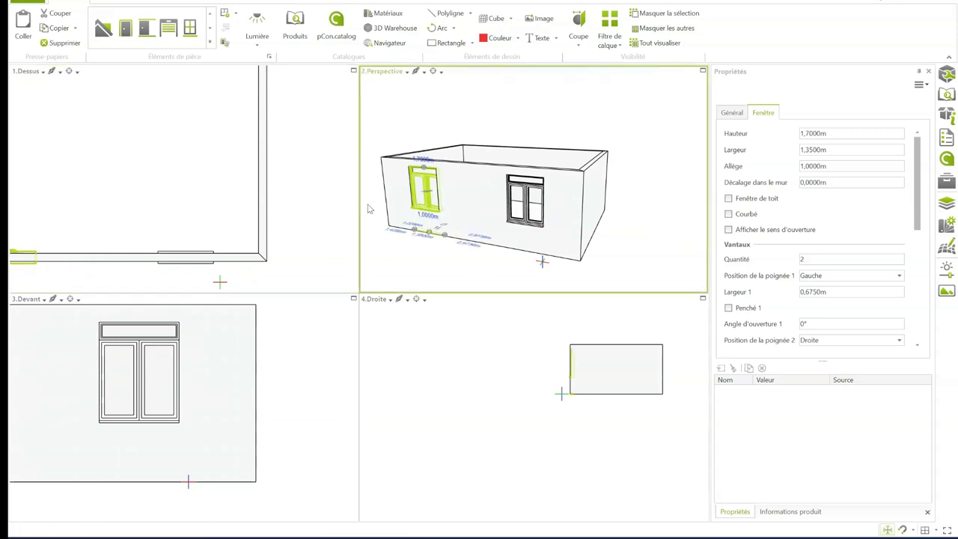
mouse_move(647, 215)
right_down()
mouse_move(655, 187)
mouse_move(601, 197)
mouse_move(565, 231)
mouse_move(527, 222)
right_up()
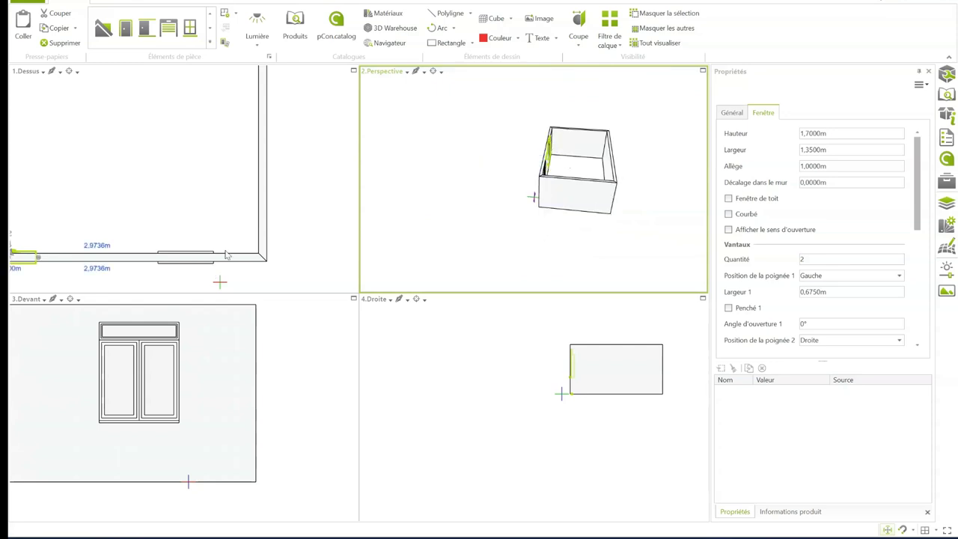
scroll(118, 182, down, 3)
- Place a Porte door from the room-element gallery in the room's right wall
click(209, 42)
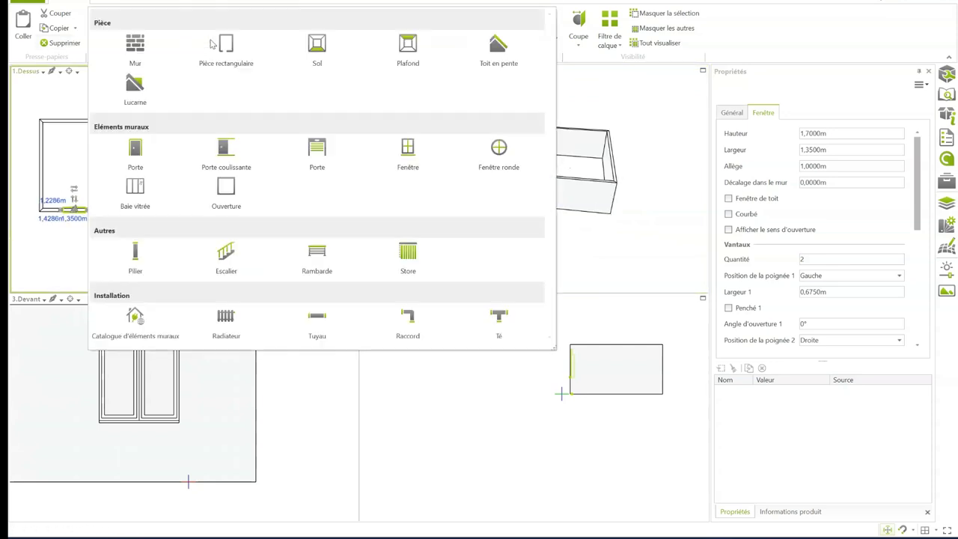
click(134, 150)
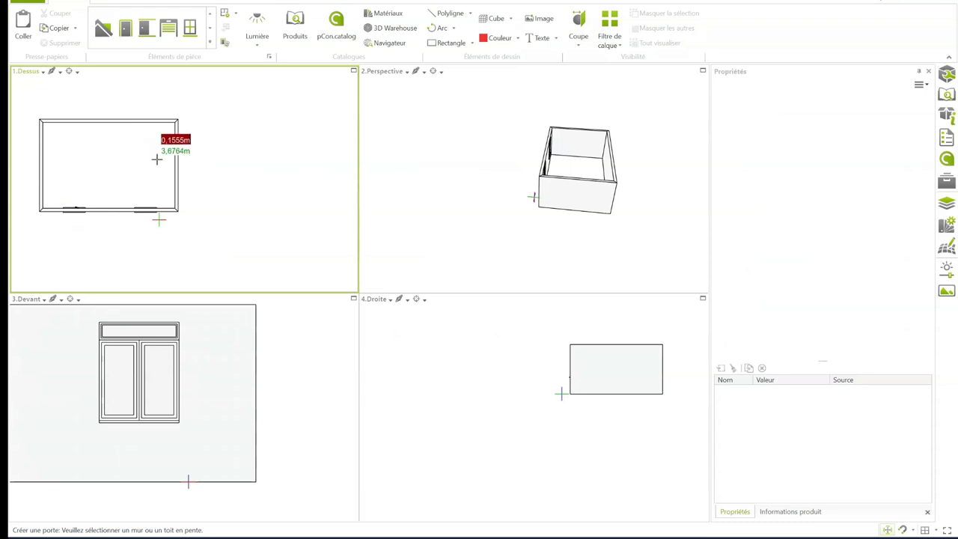
click(175, 192)
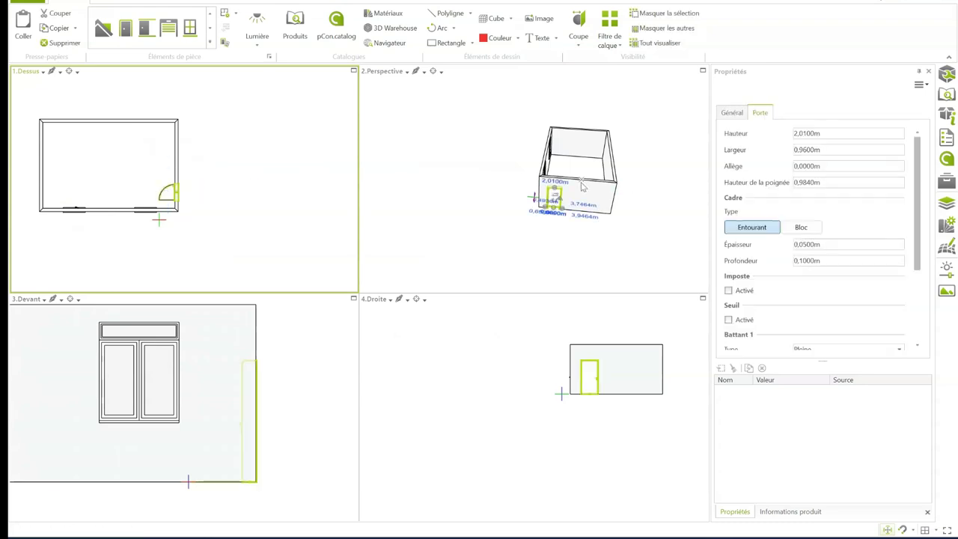
- Enter a provisional door height of 2.2 m
double_click(824, 133)
text(220)
key(Return)
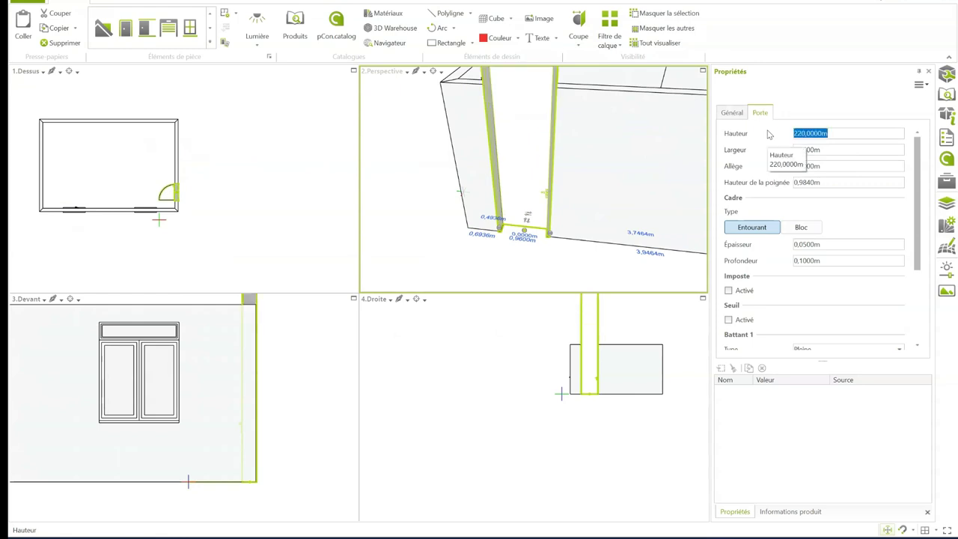
text(2,2)
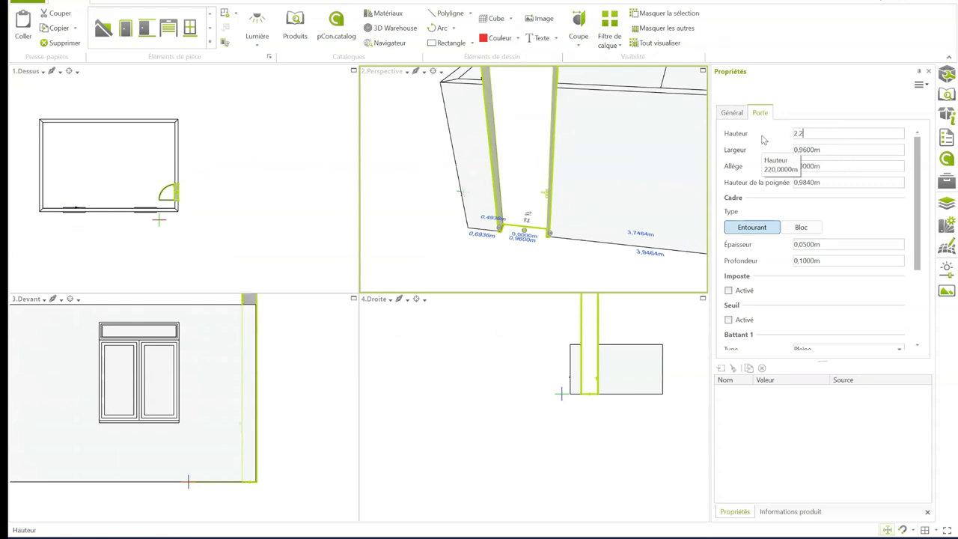
key(Return)
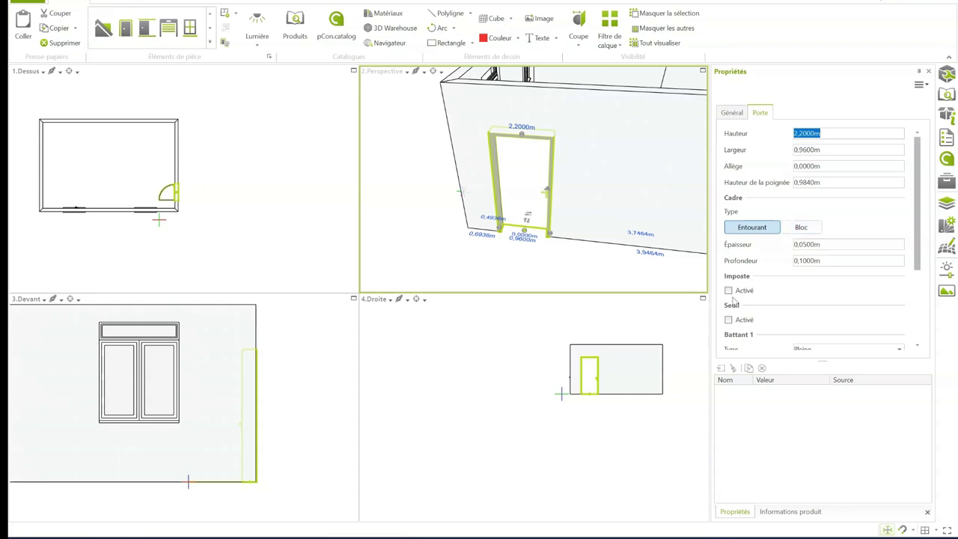
- Give the door an arched transom (Imposte Activé, Courbé) and a 2.5 m height
click(729, 290)
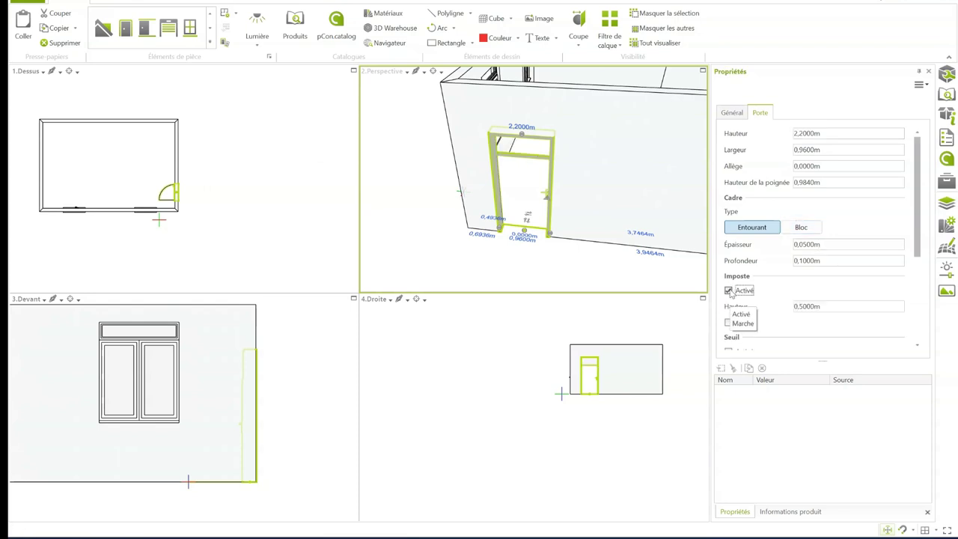
click(728, 322)
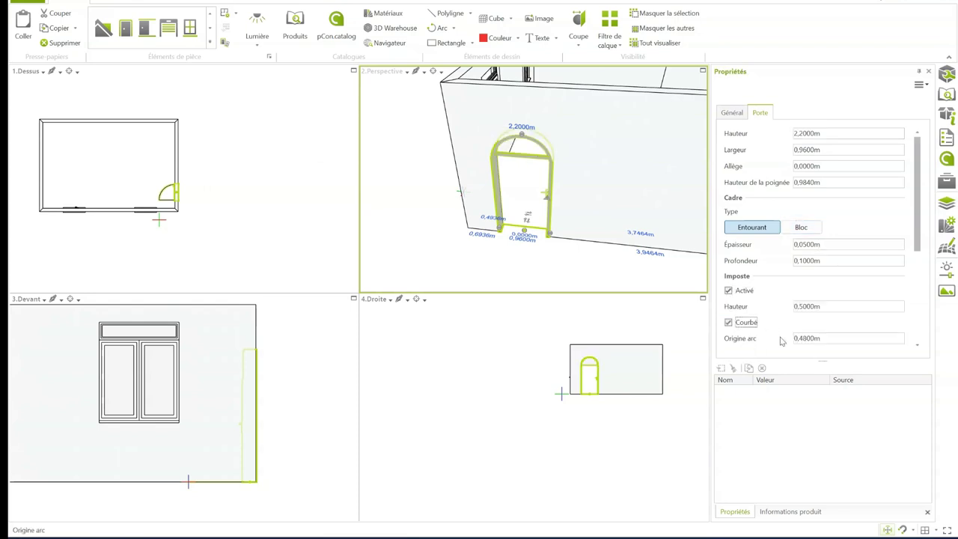
click(827, 338)
click(825, 134)
text(2,5)
key(Return)
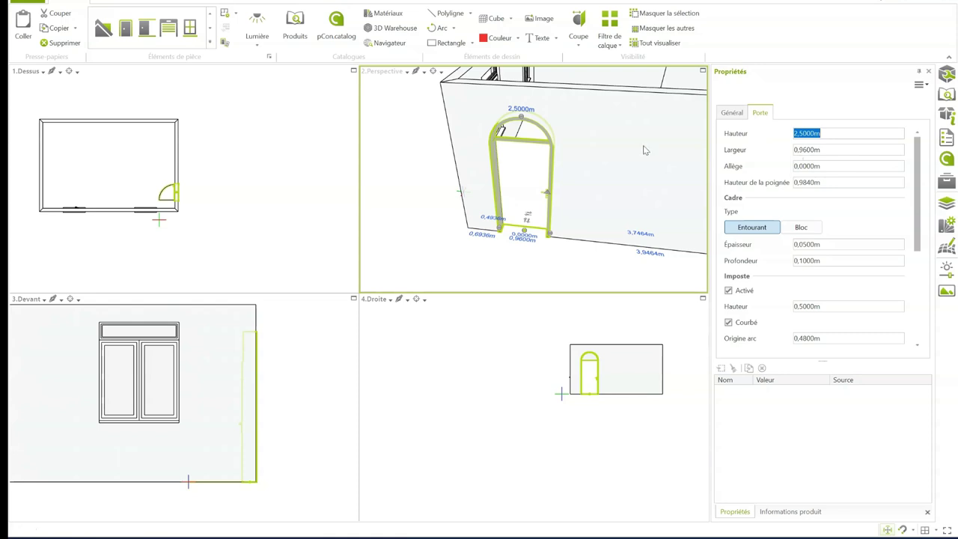
- Deselect the finished door and make the top view active
click(417, 158)
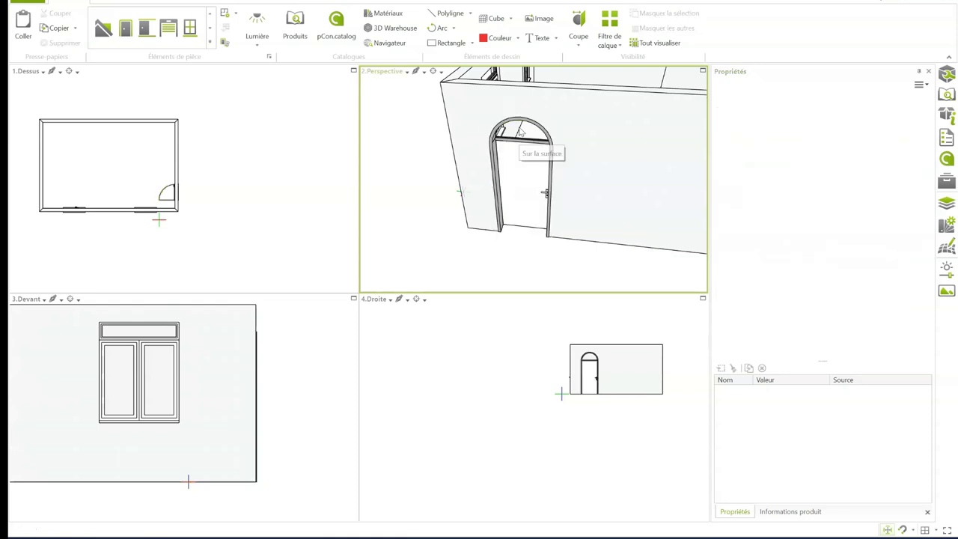
scroll(524, 139, down, 3)
scroll(536, 131, down, 2)
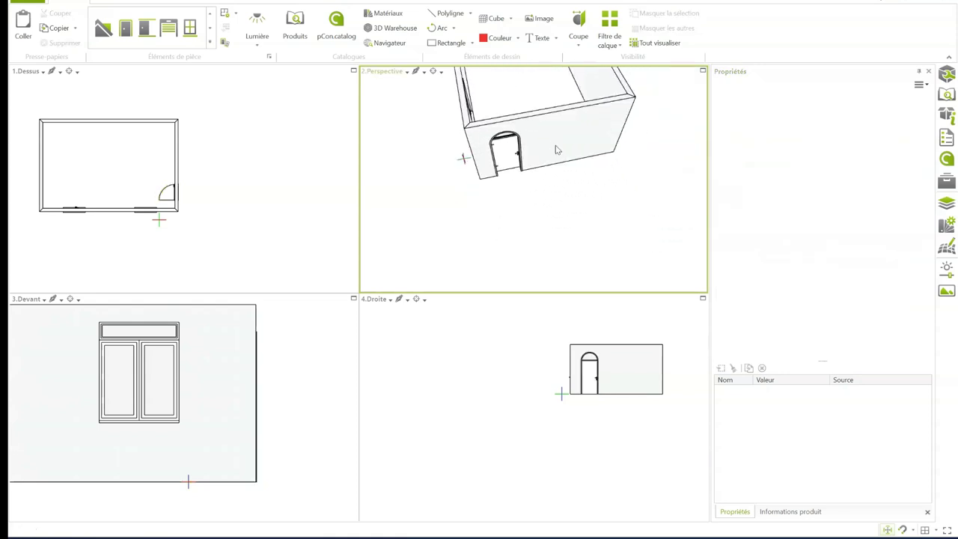
click(156, 145)
click(211, 44)
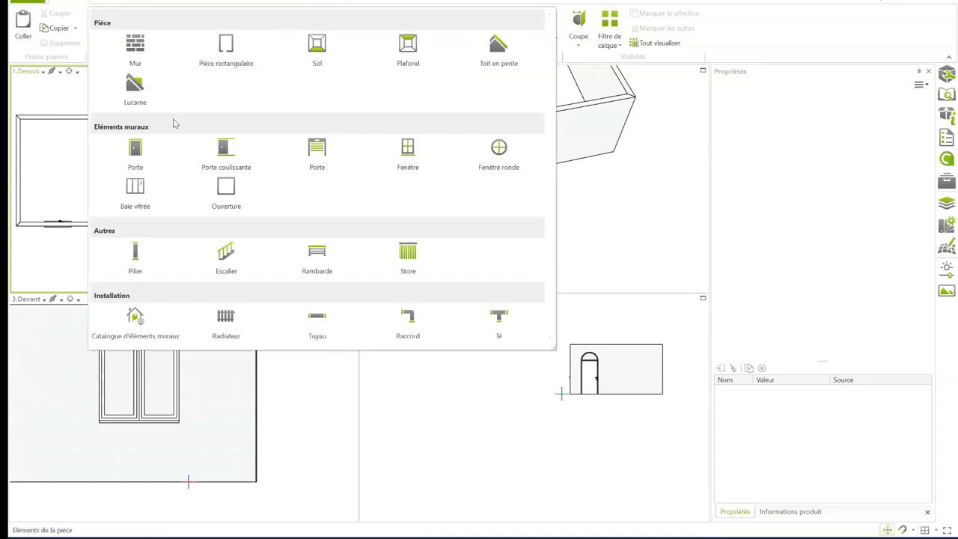
- Draw an L-shaped wall down from the top wall, then left to the left wall
click(136, 51)
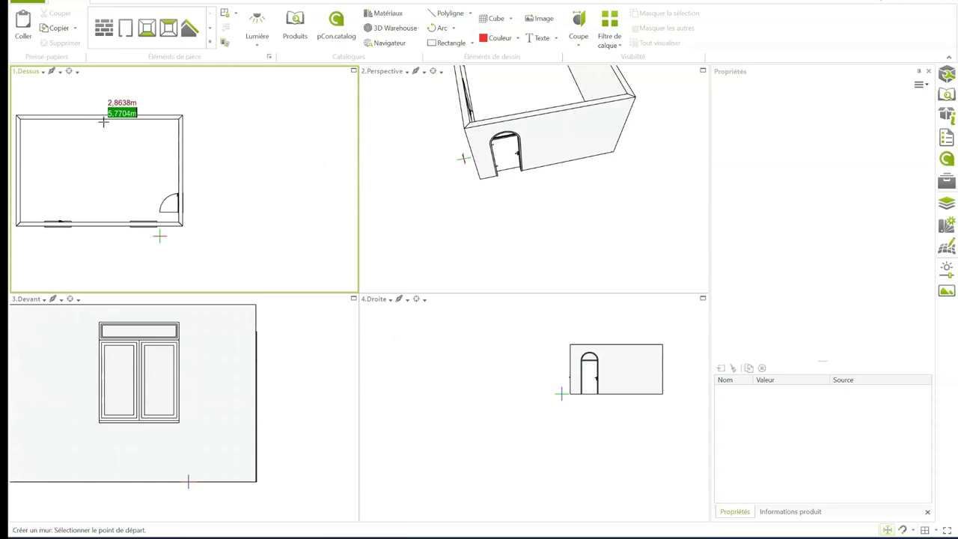
click(103, 118)
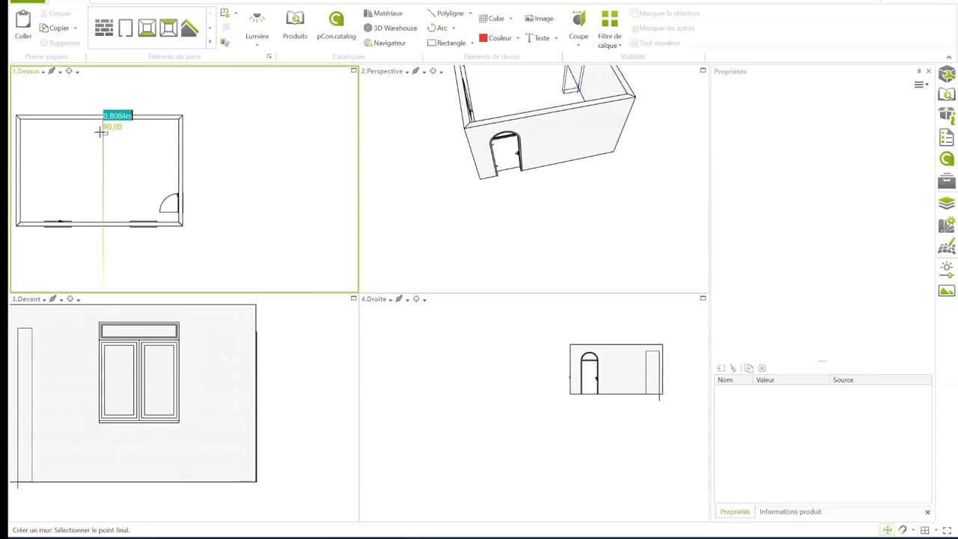
click(99, 172)
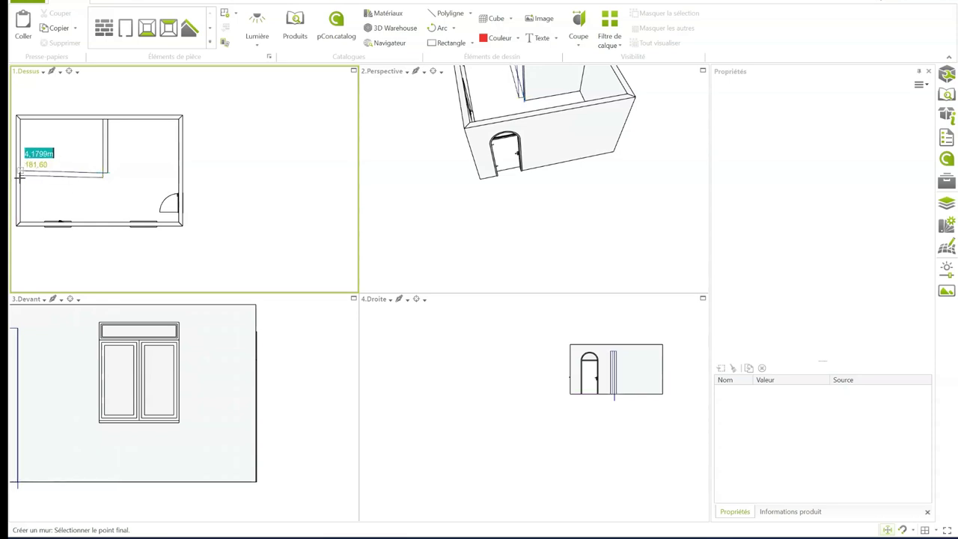
middle_drag(19, 174, 112, 180)
scroll(112, 179, up, 3)
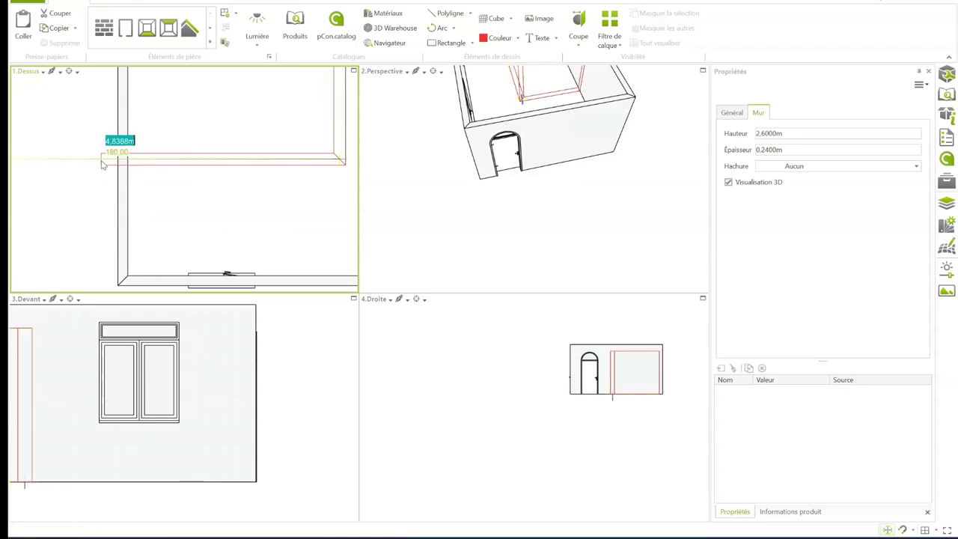
click(126, 160)
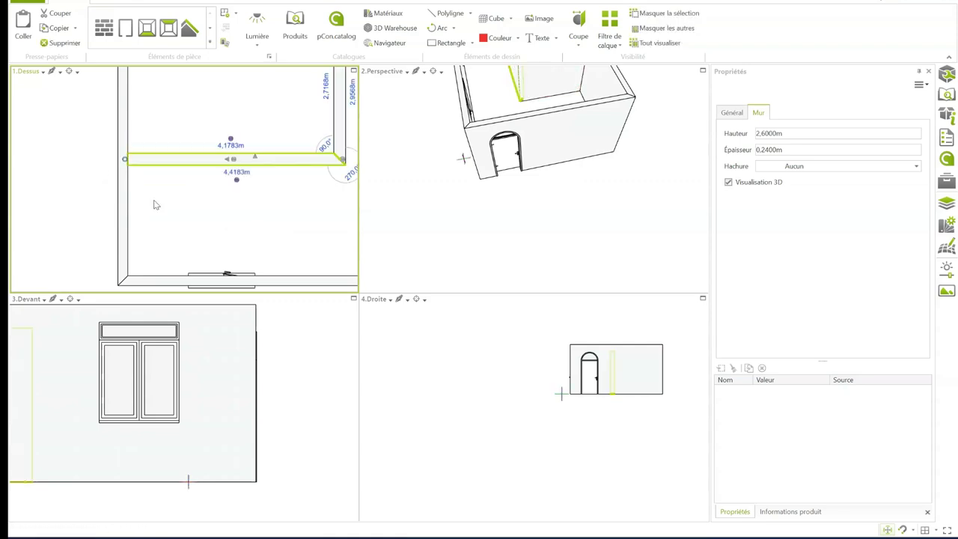
scroll(155, 205, down, 3)
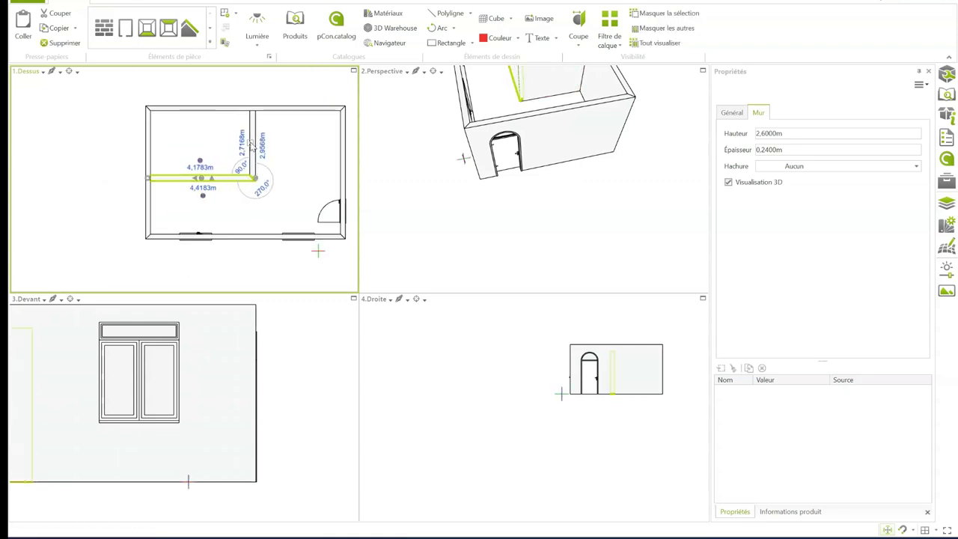
double_click(252, 143)
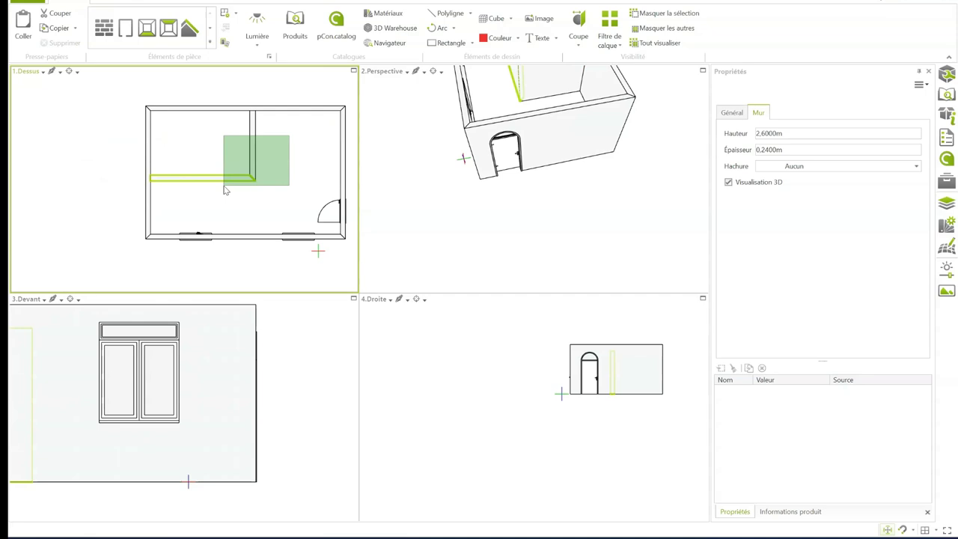
- Set the new walls to 3 m height and 0.07 m thickness
click(786, 133)
text(3)
key(Return)
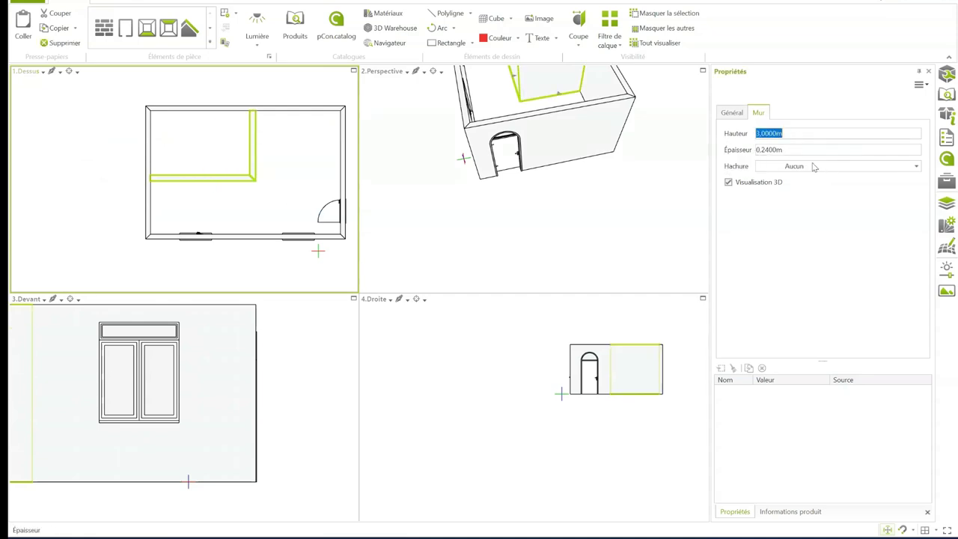
click(793, 149)
key(Return)
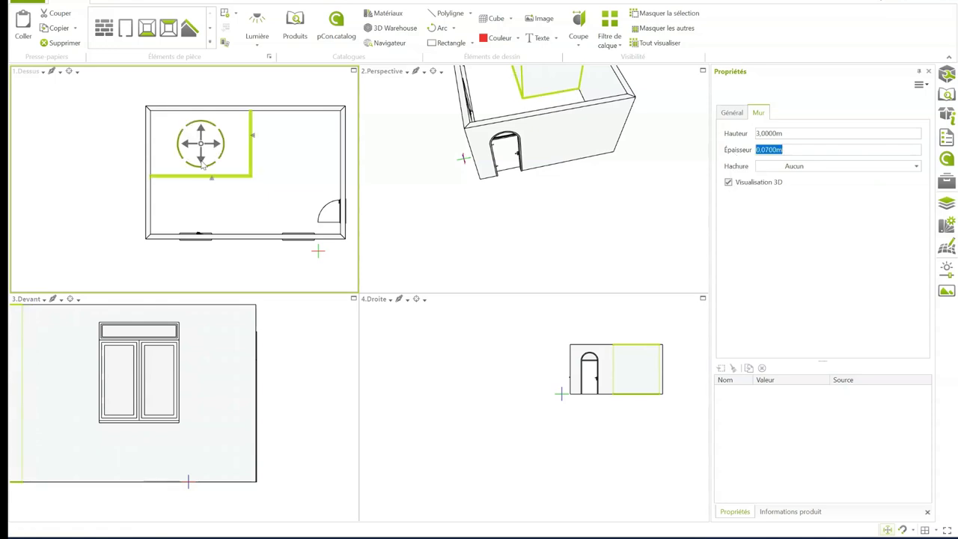
scroll(237, 175, up, 3)
scroll(237, 175, down, 1)
scroll(280, 137, down, 2)
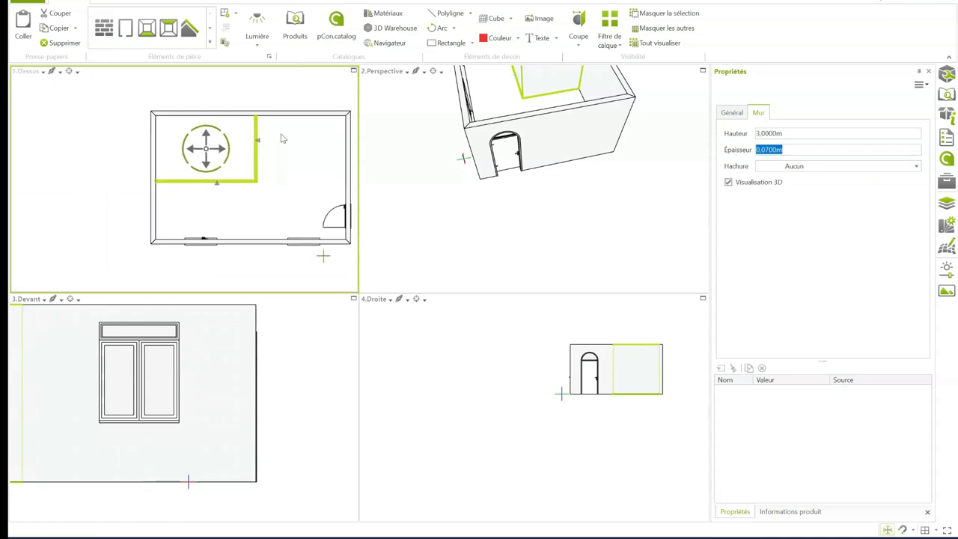
scroll(277, 137, up, 2)
scroll(276, 137, down, 2)
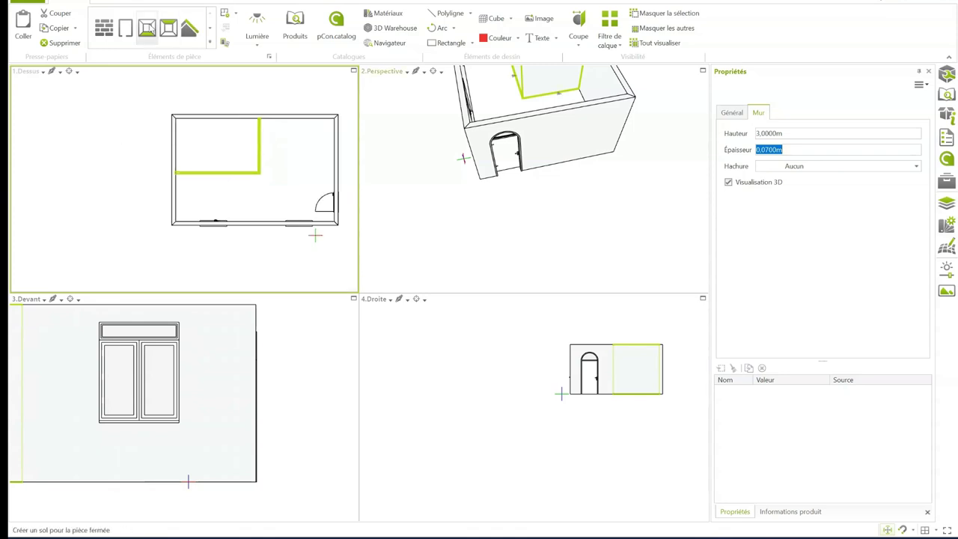
- Draw a second two-wall partition near the lower-left corner, ending at the bottom wall
click(104, 27)
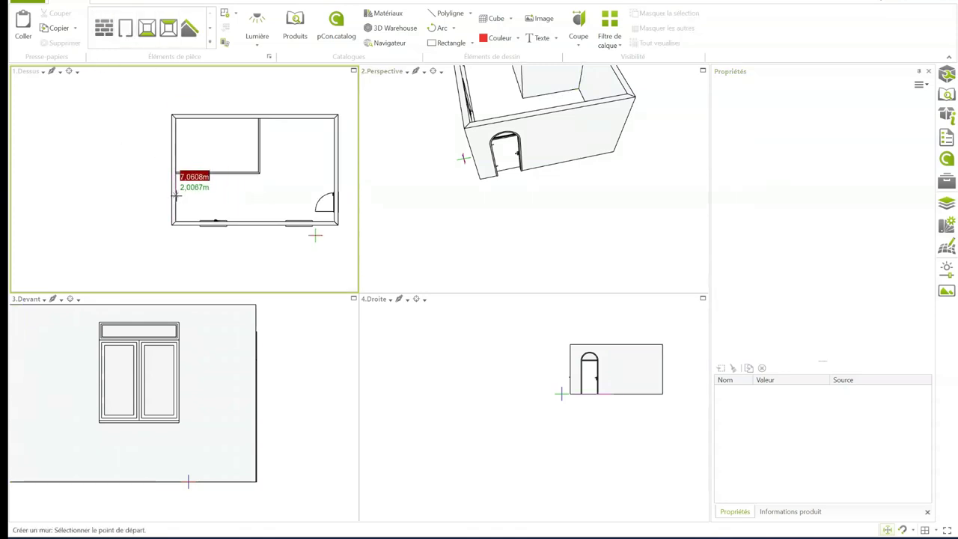
click(176, 192)
click(199, 192)
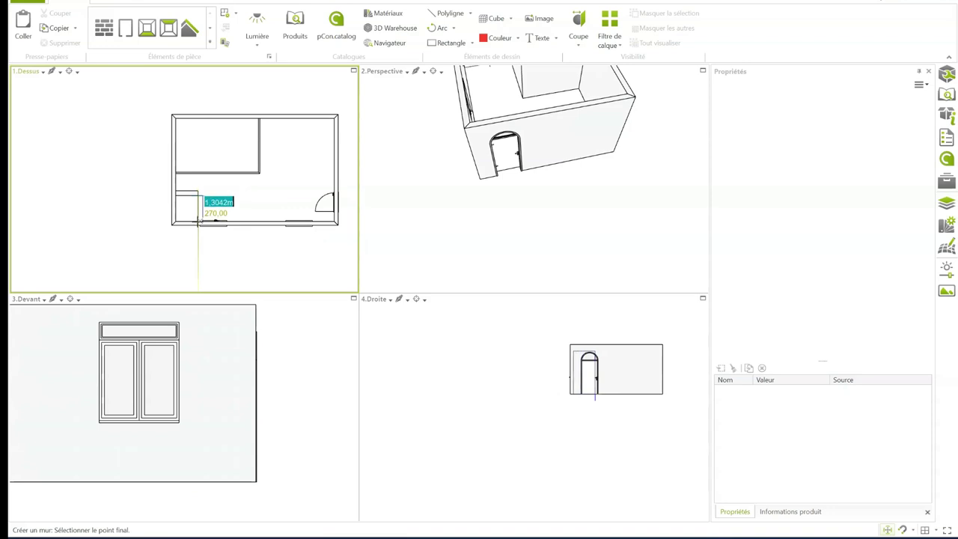
click(200, 223)
- Straighten the partition wall to vertical and join the short wall's end to it
scroll(212, 211, up, 3)
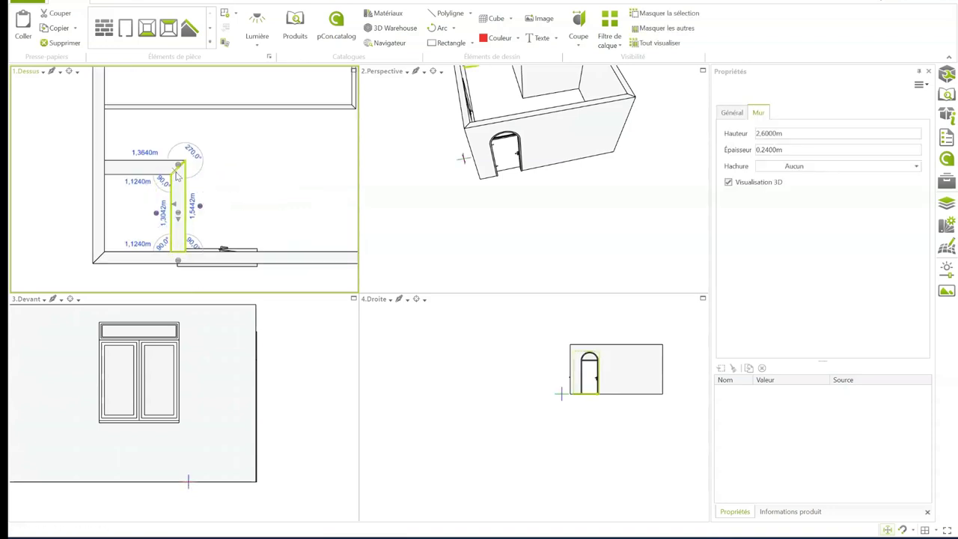
drag(177, 176, 167, 180)
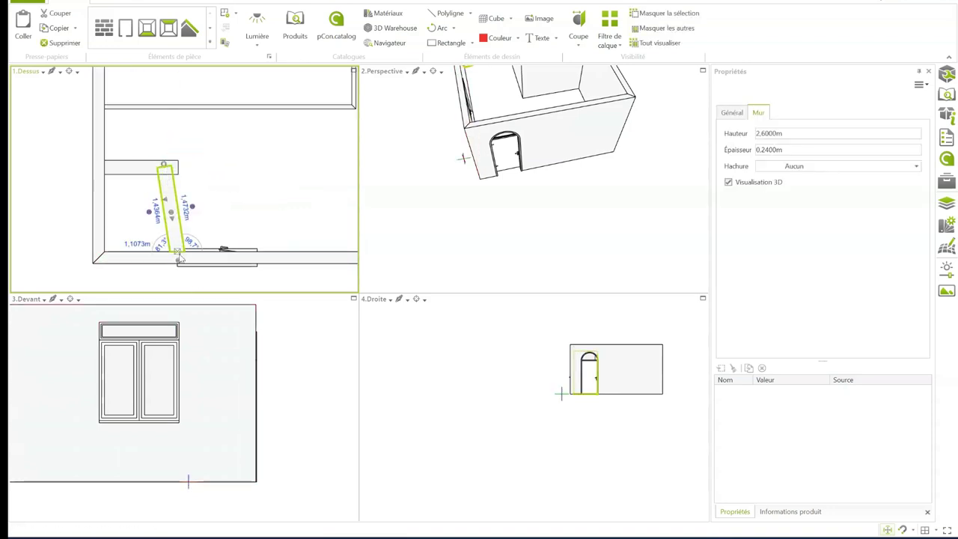
drag(179, 258, 164, 263)
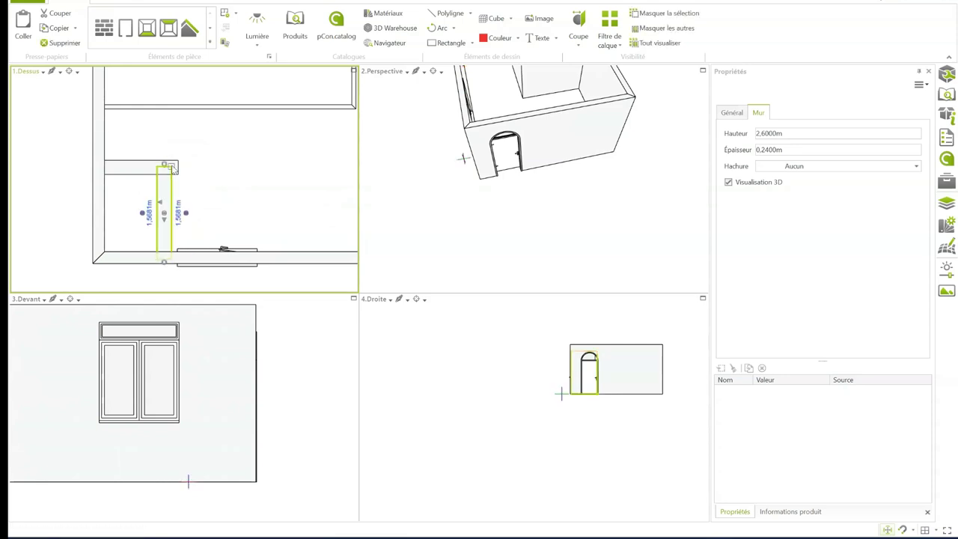
mouse_move(175, 166)
mouse_down()
mouse_move(178, 180)
mouse_move(171, 172)
mouse_up()
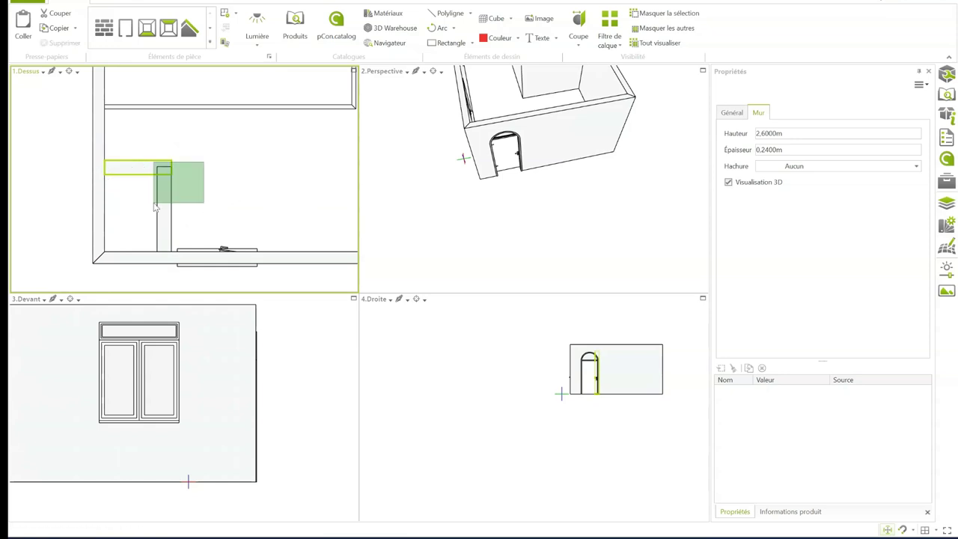
- Give both partition walls 3 m height and 0.07 m thickness
drag(204, 162, 154, 203)
click(802, 134)
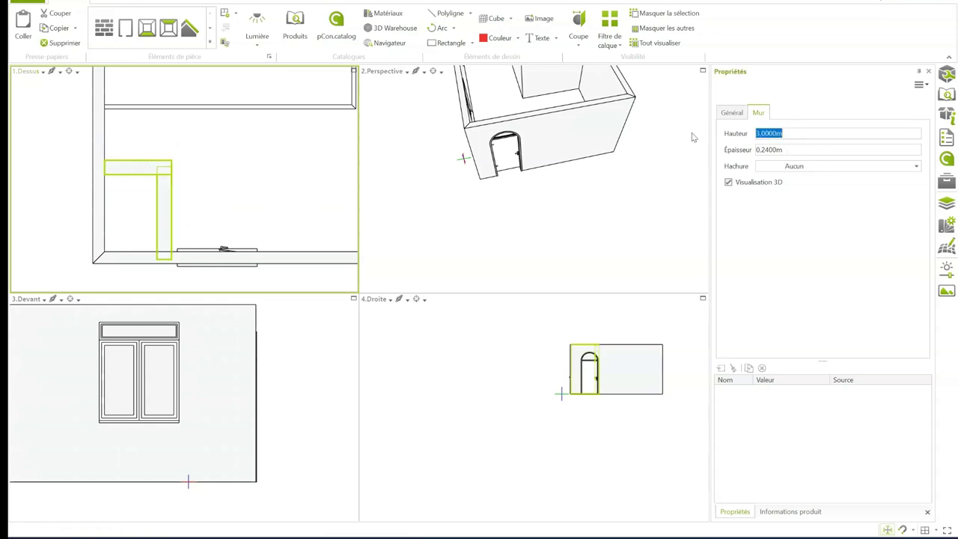
key(Tab)
text(0,)
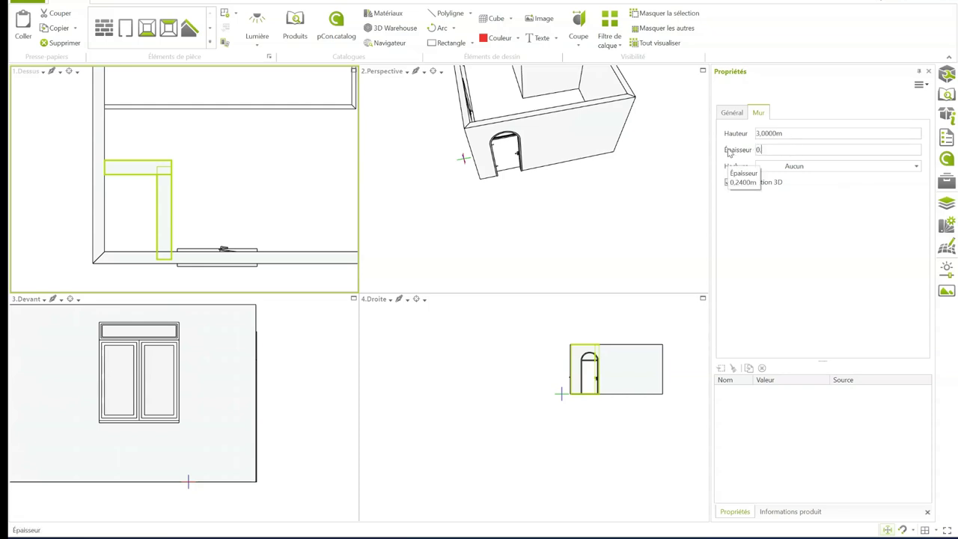
key(Return)
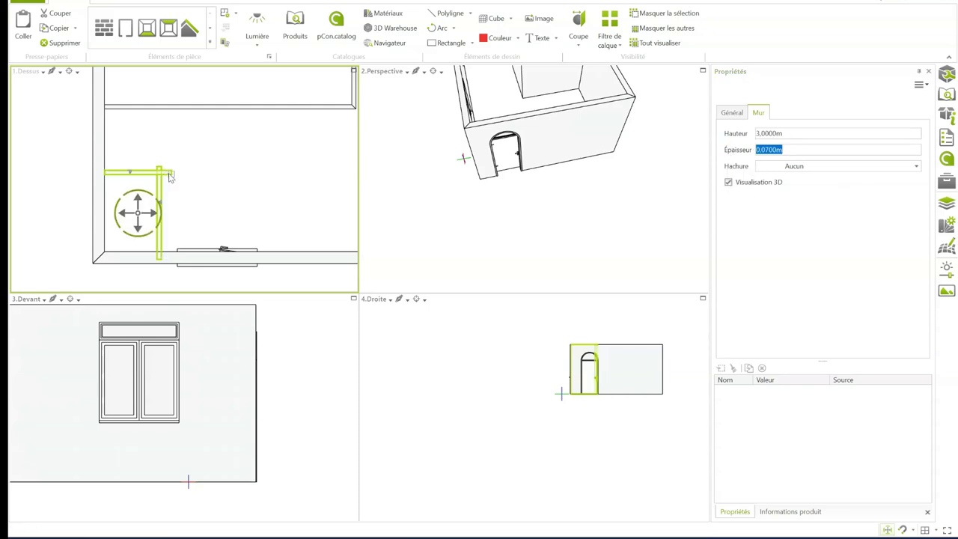
- Frame the whole room in the top view
click(170, 176)
scroll(327, 204, down, 3)
middle_drag(311, 216, 211, 191)
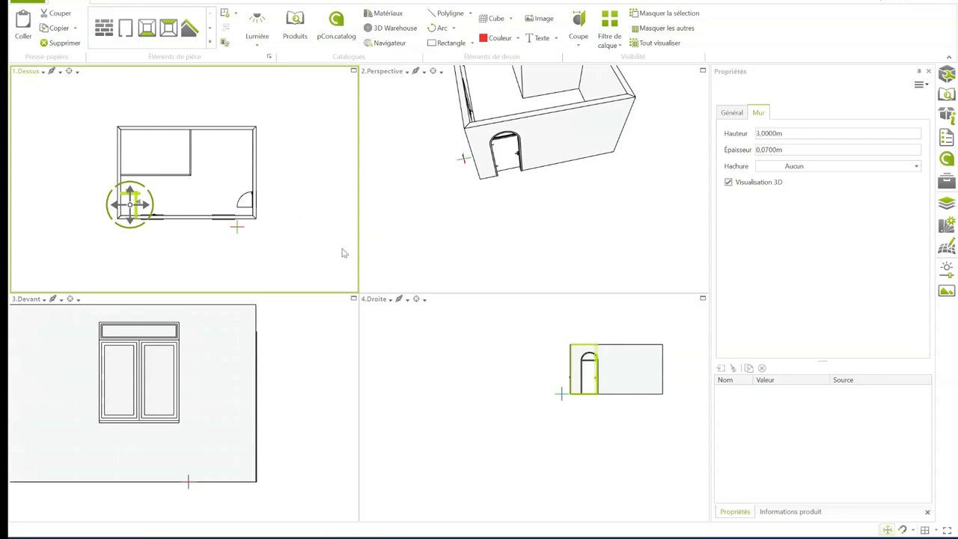
- Add a floor to the room and orbit the Perspective view to frame it
click(530, 162)
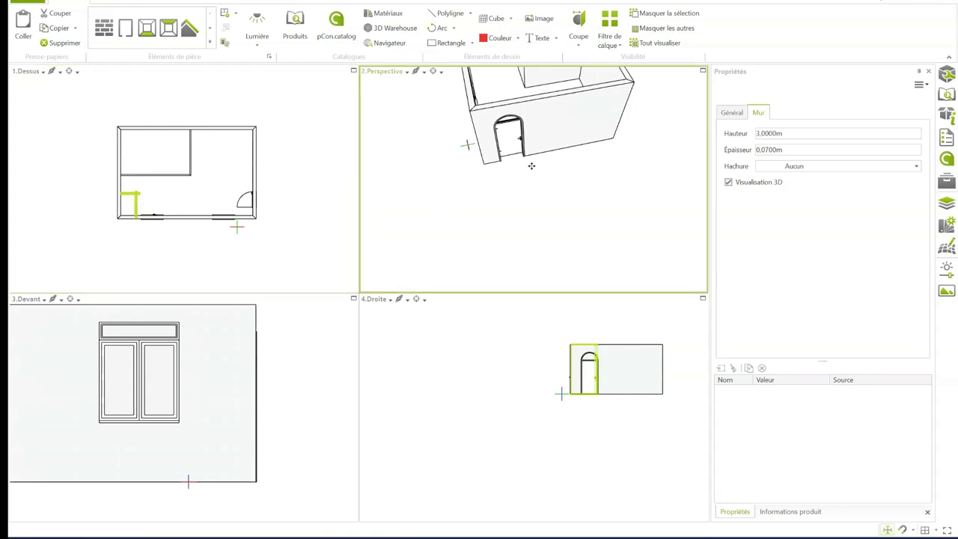
mouse_move(531, 162)
middle_down()
mouse_move(498, 201)
mouse_move(507, 94)
mouse_move(498, 140)
middle_up()
click(146, 28)
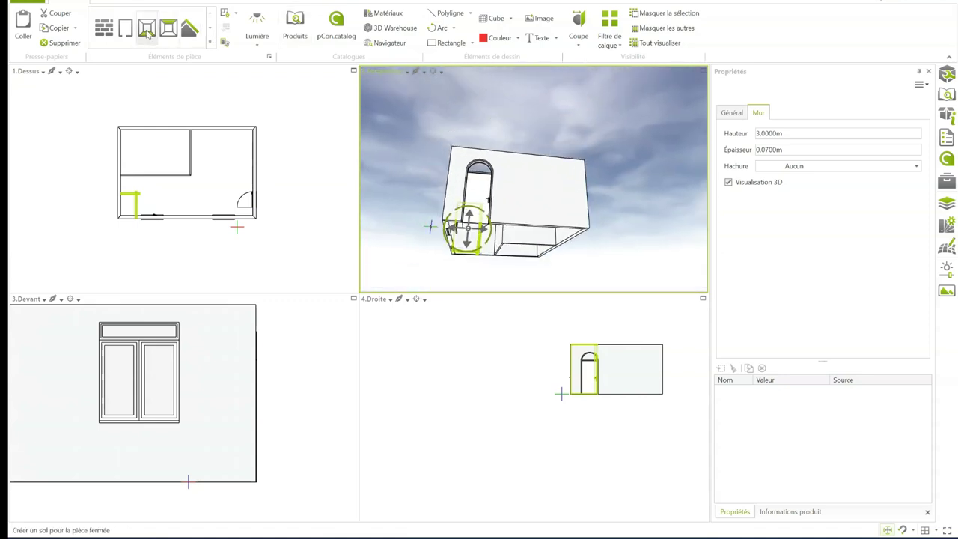
click(508, 226)
click(642, 259)
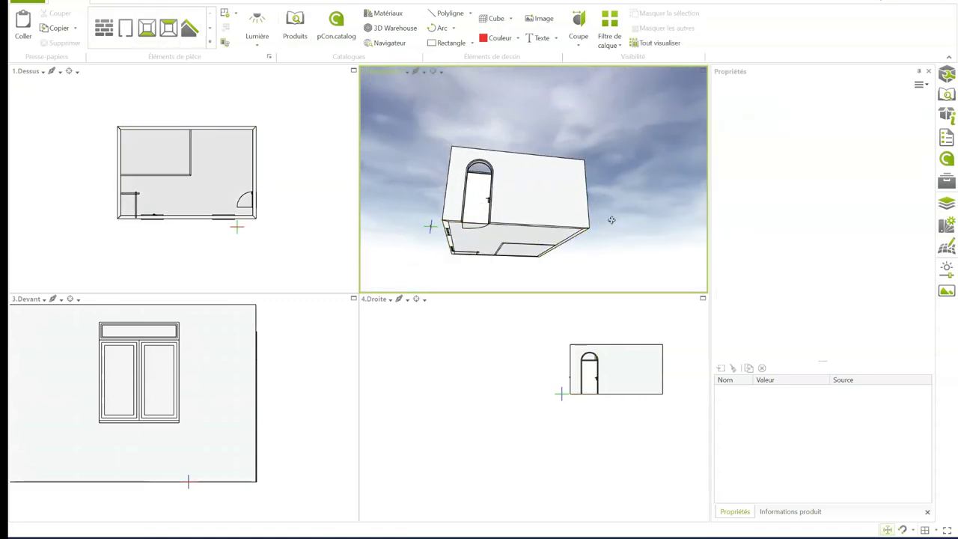
scroll(612, 219, down, 5)
scroll(567, 227, down, 2)
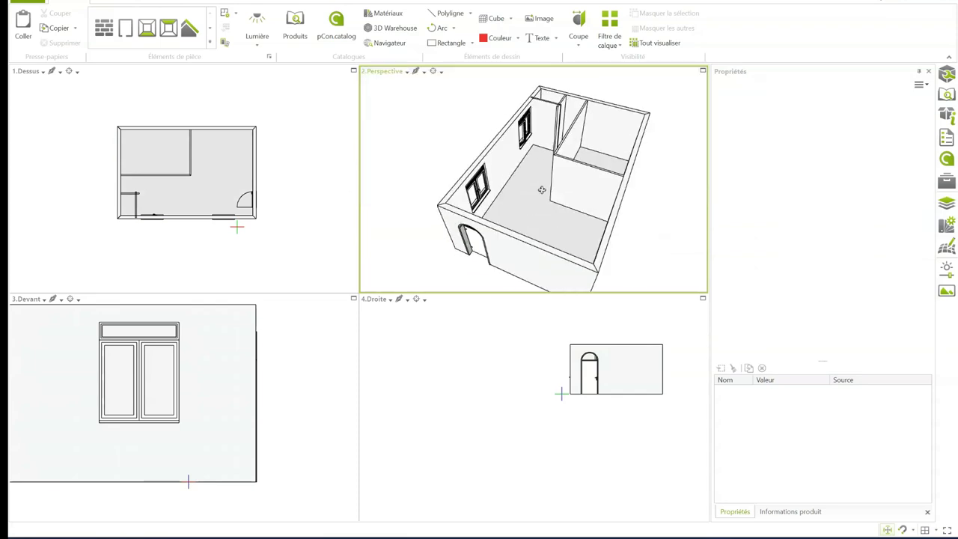
right_drag(542, 191, 500, 208)
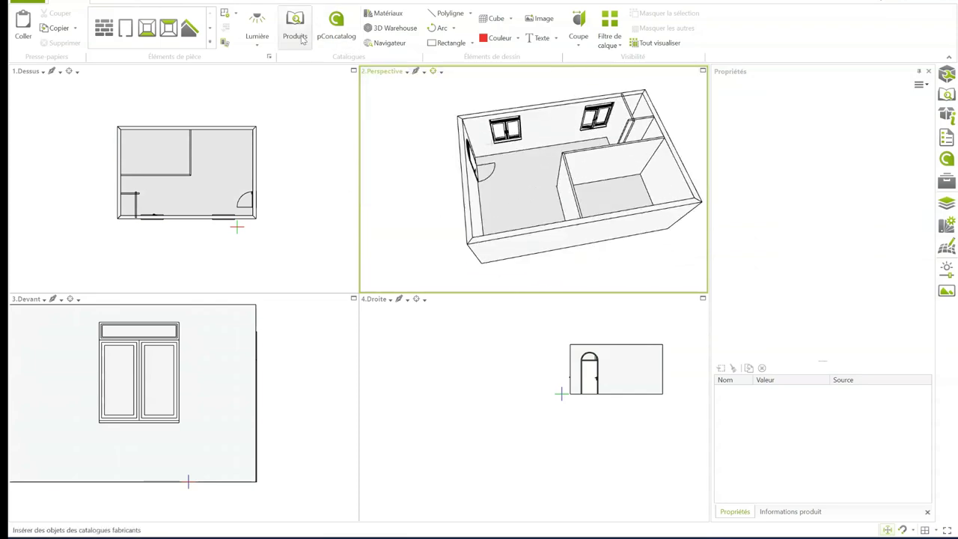
- Apply Plancher - hêtre 02 from pCon.catalog's Parquet materials to the floor
click(389, 15)
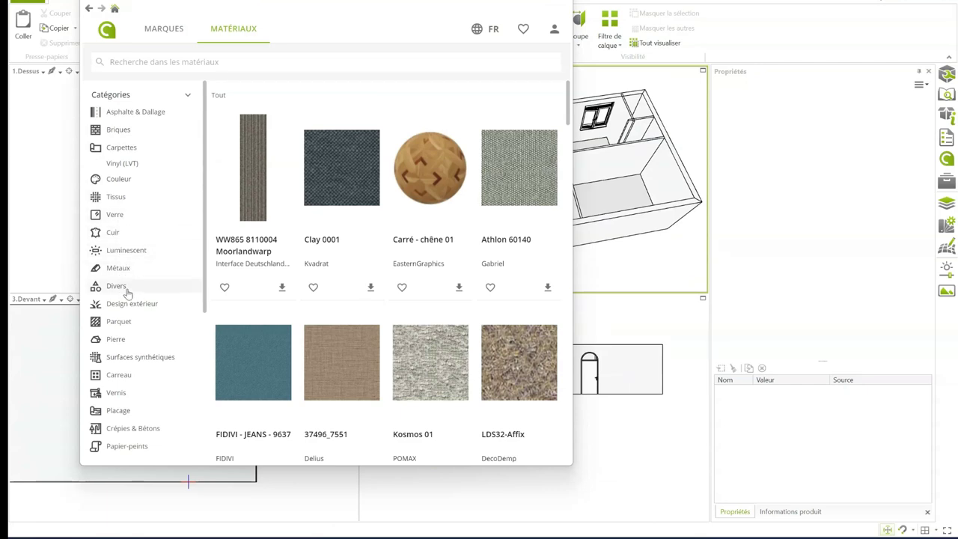
click(119, 323)
scroll(390, 281, down, 5)
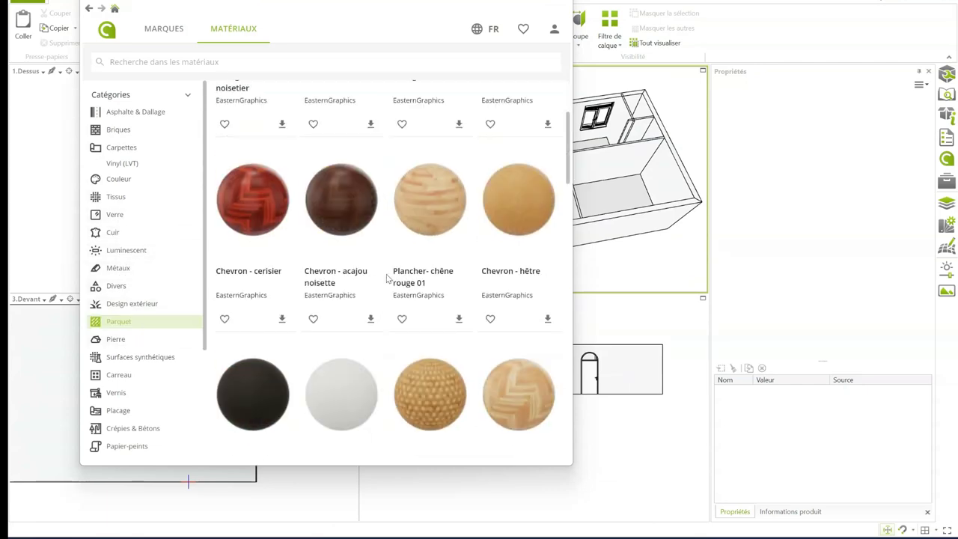
scroll(419, 284, down, 3)
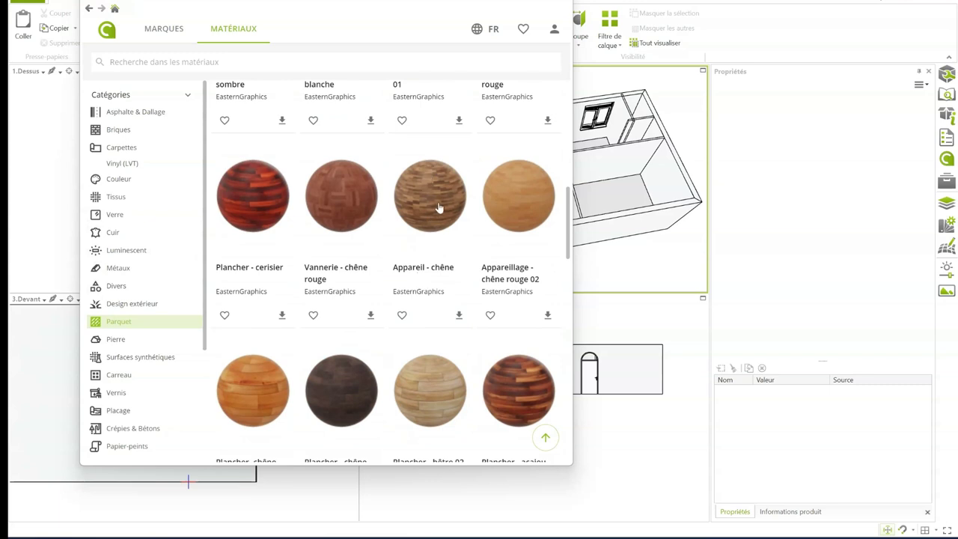
click(449, 392)
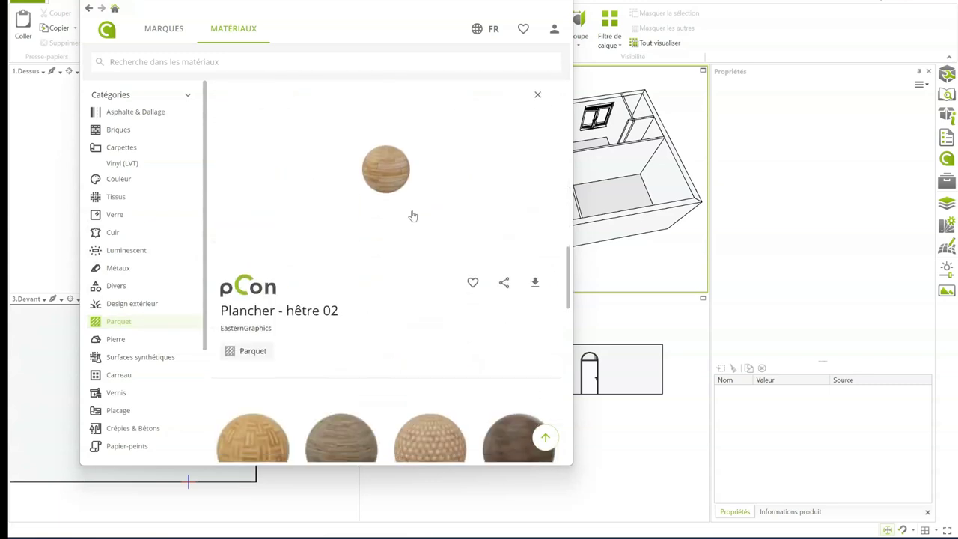
click(535, 285)
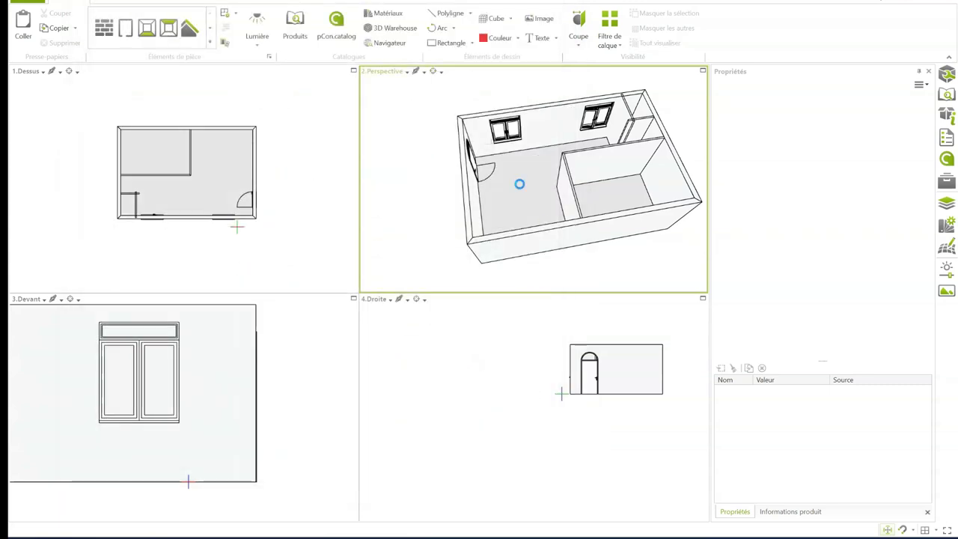
scroll(520, 187, up, 5)
scroll(526, 196, down, 2)
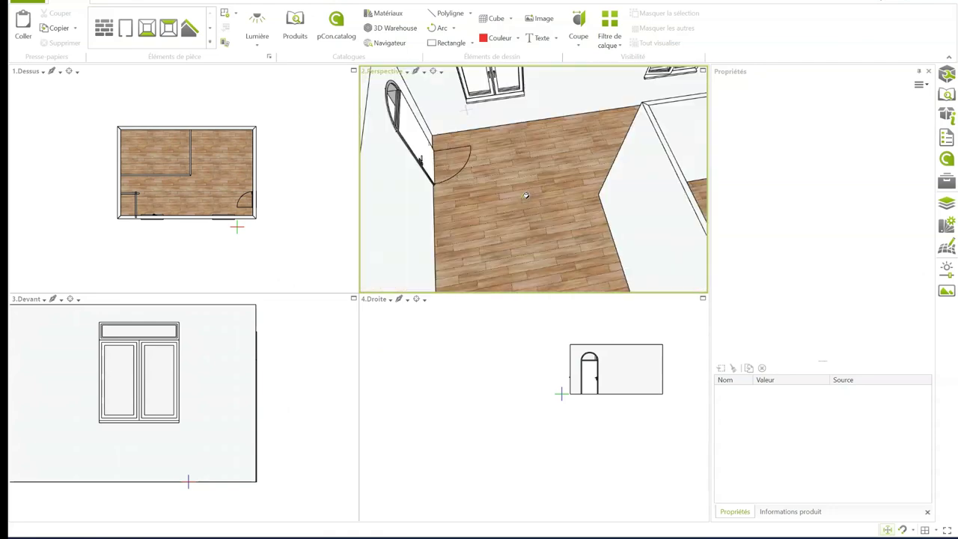
scroll(526, 195, down, 5)
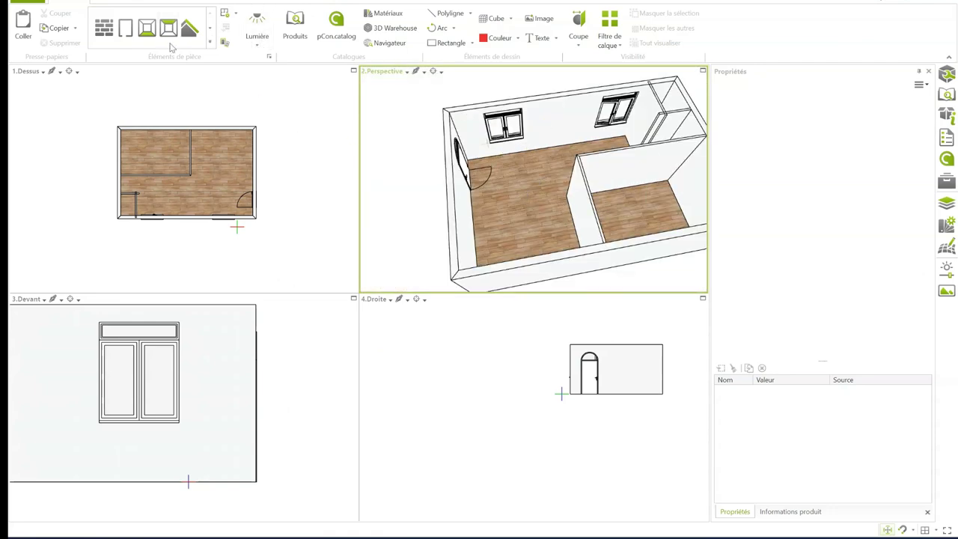
- Download Briques 03 from the catalog's Briques materials and paint the left wall with it
click(389, 15)
click(201, 156)
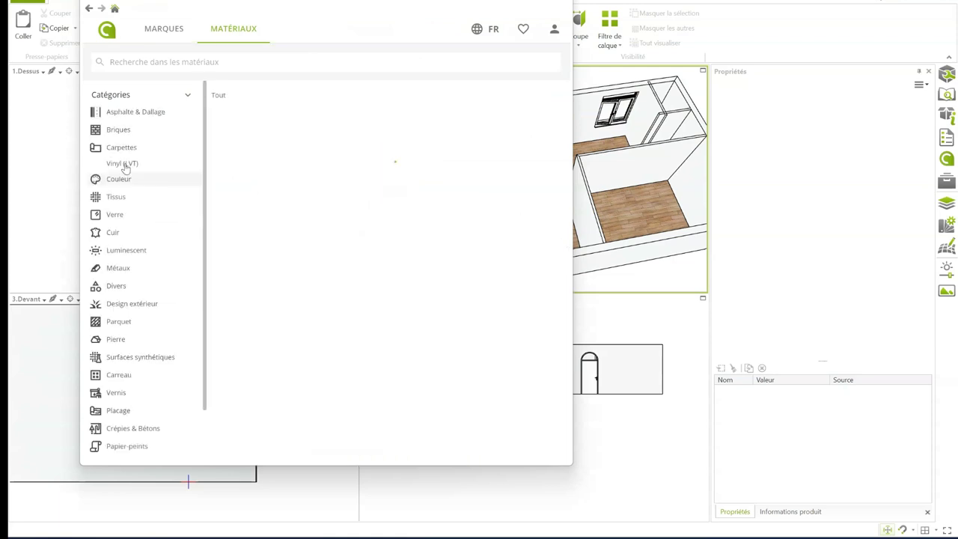
click(121, 131)
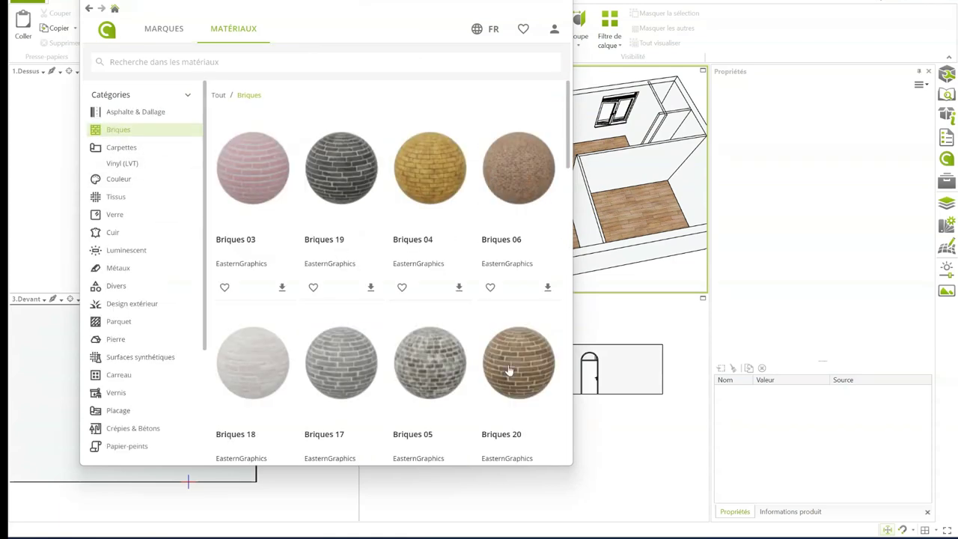
scroll(508, 369, down, 3)
scroll(509, 369, up, 3)
click(290, 194)
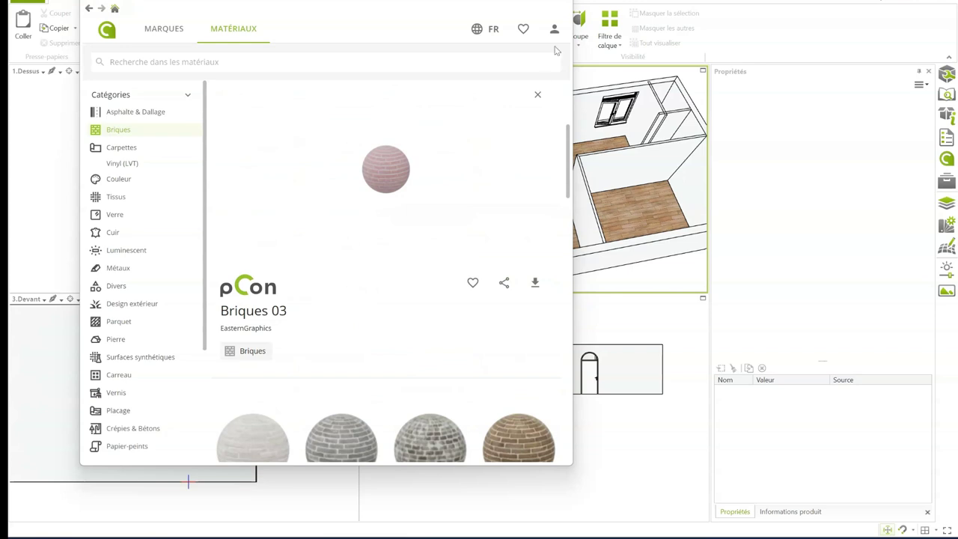
click(595, 95)
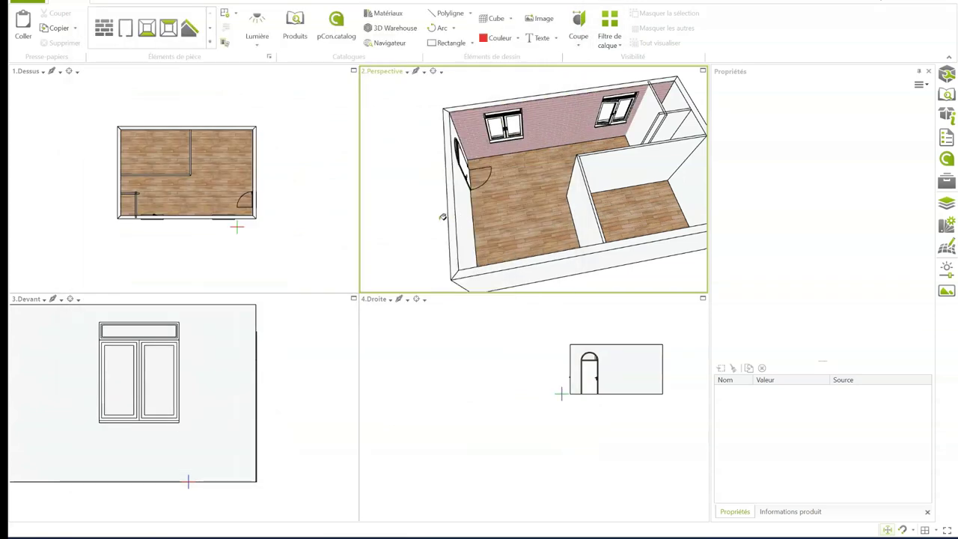
click(469, 209)
- Paint the small room's inner wall with brick, then stop painting
click(688, 127)
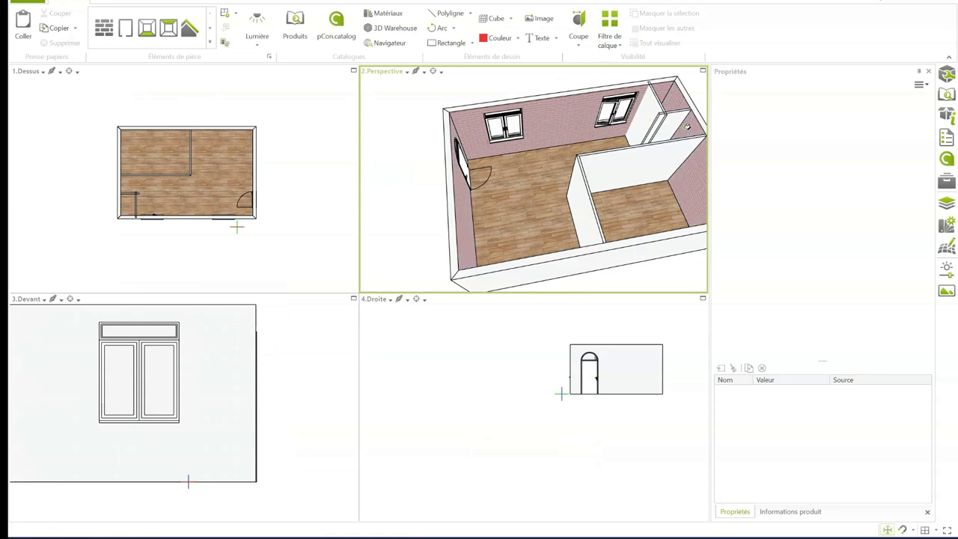
right_click(408, 138)
click(413, 147)
- Set the Bricks 03 texture size to 3 m in the material editor
click(948, 225)
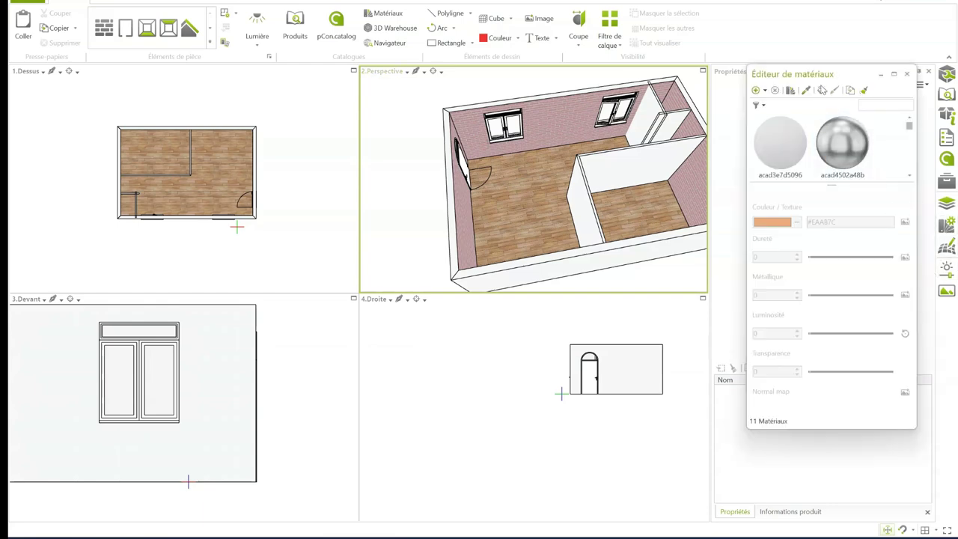
click(558, 118)
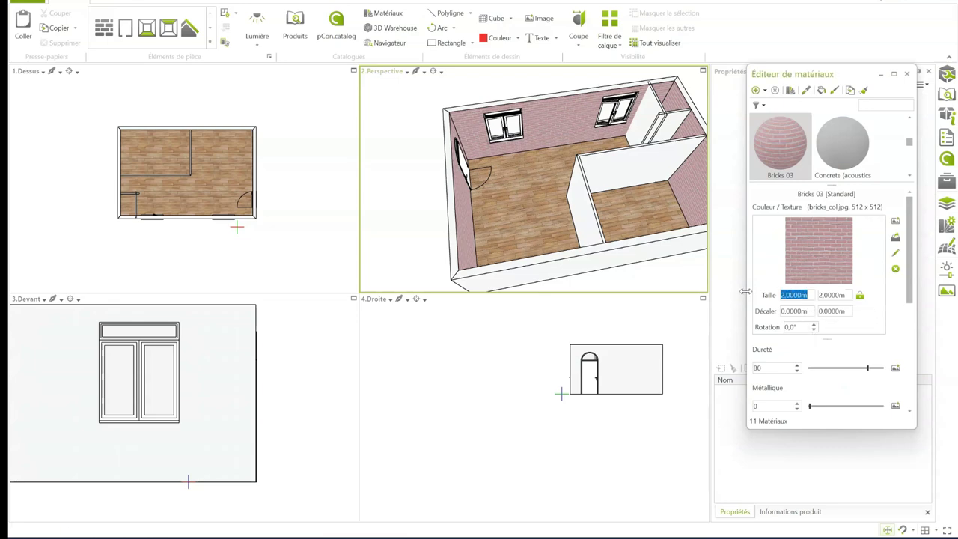
text(3)
key(Return)
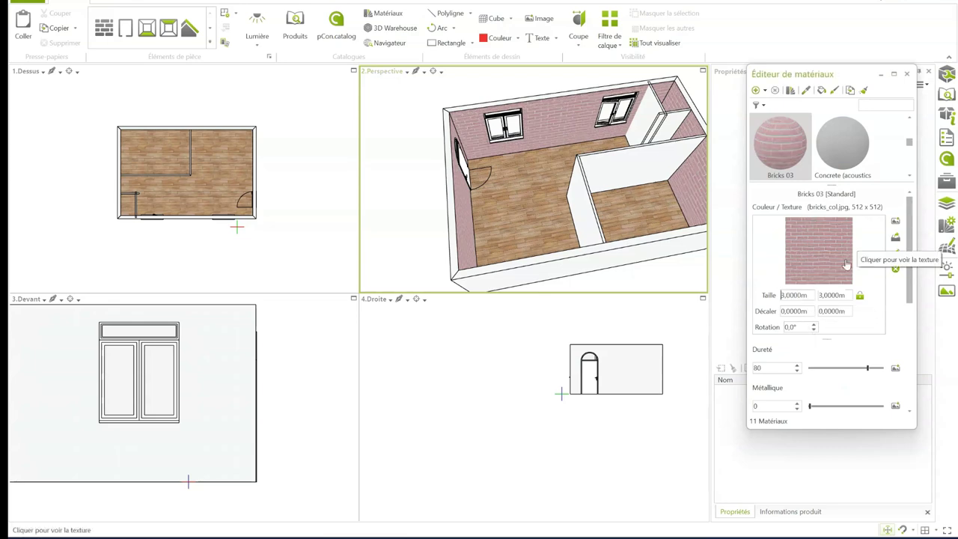
- Pick the floor's beech wood material and set its texture size to 3 m
click(806, 90)
scroll(515, 205, up, 5)
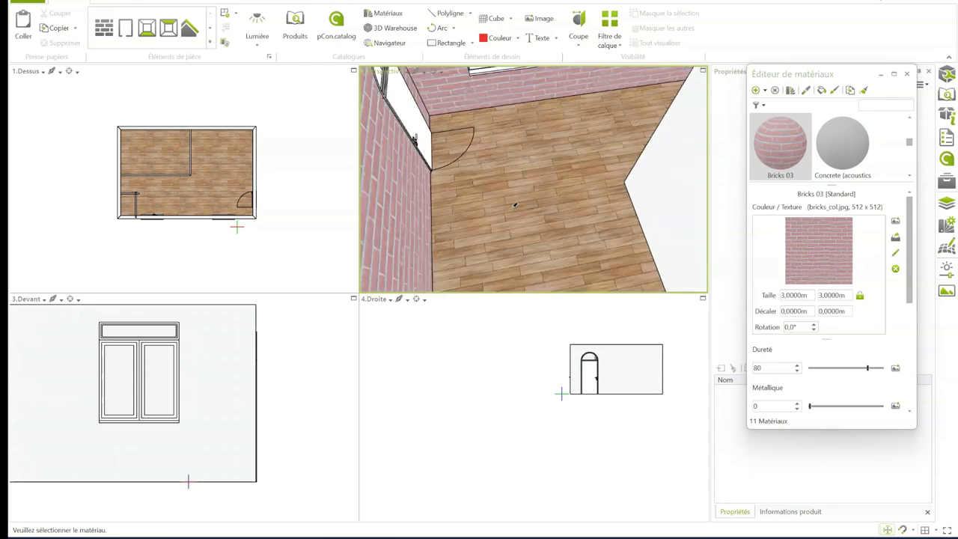
click(570, 181)
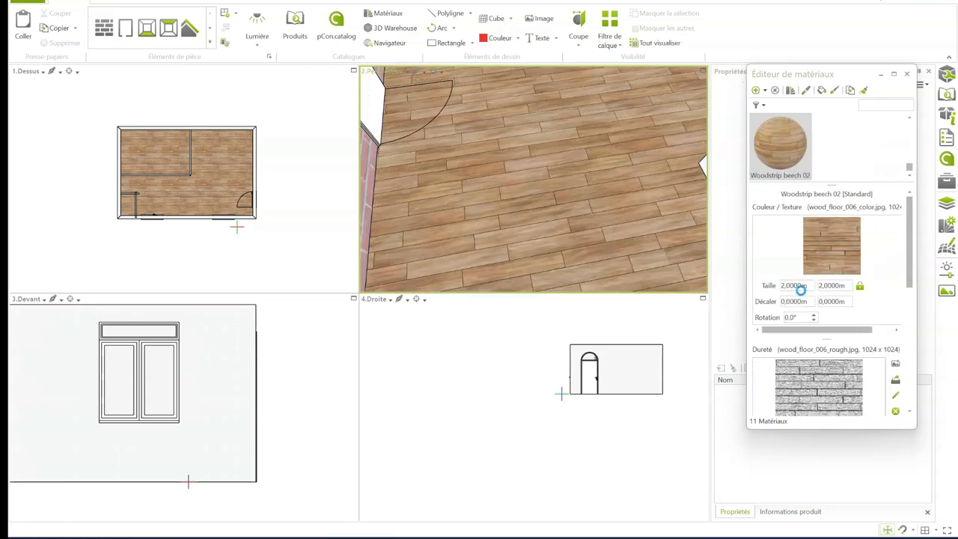
click(805, 286)
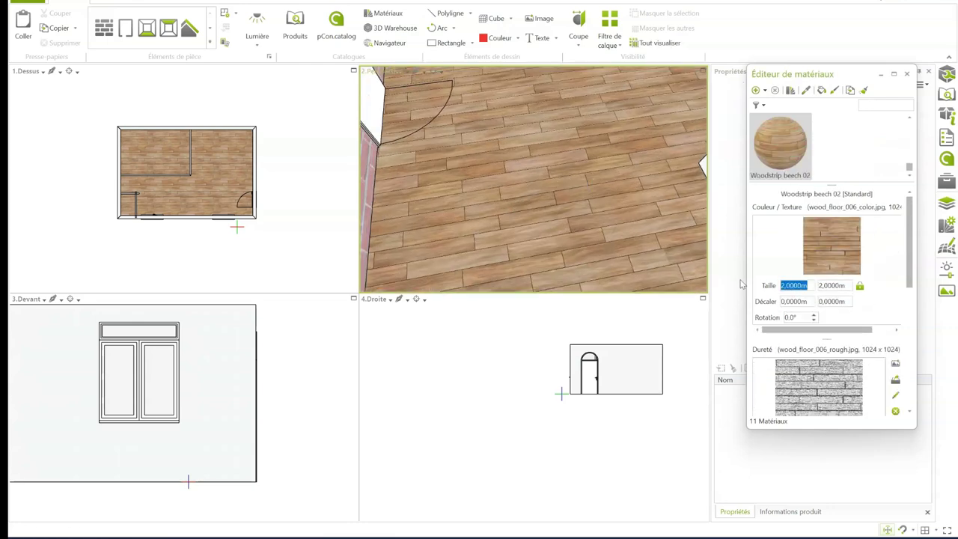
text(3)
key(Return)
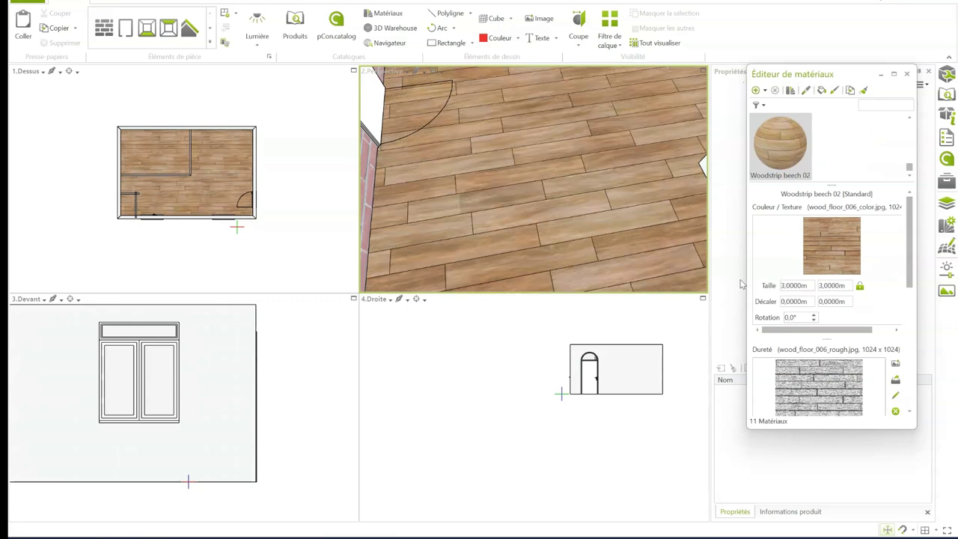
scroll(599, 191, down, 3)
scroll(590, 218, down, 2)
scroll(524, 225, down, 3)
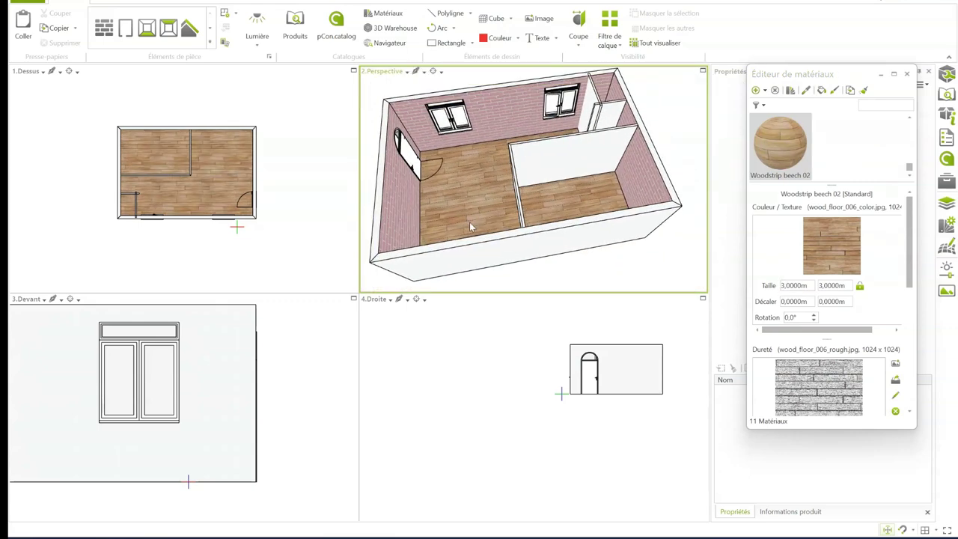
- Search 3D Warehouse for 'chaise' and insert the grey chair as a SketchUp model
click(392, 28)
text(chaise)
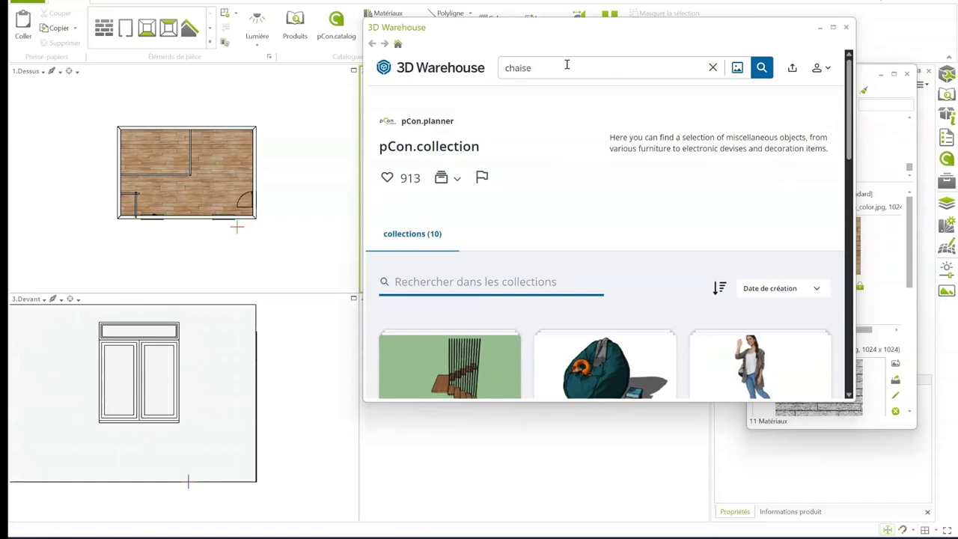
key(Return)
click(663, 307)
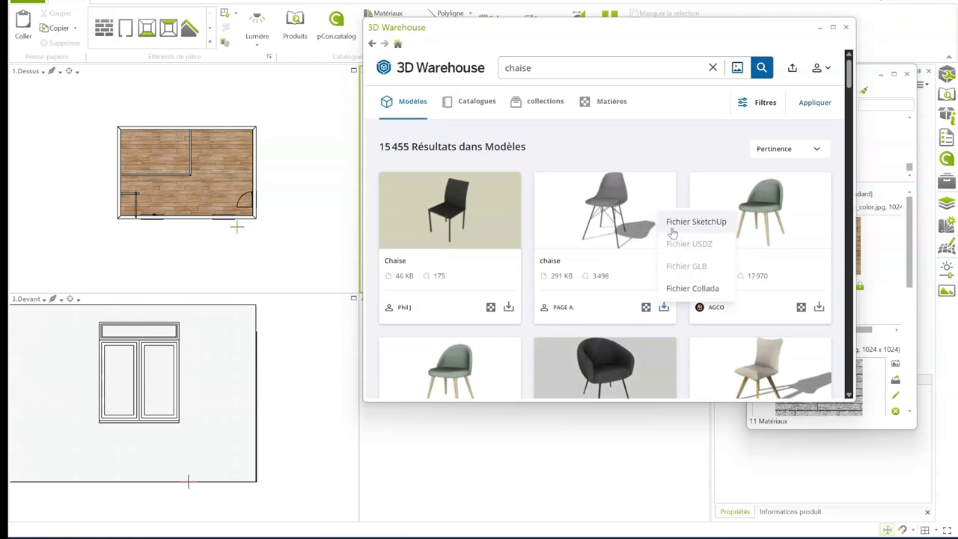
click(672, 234)
click(512, 331)
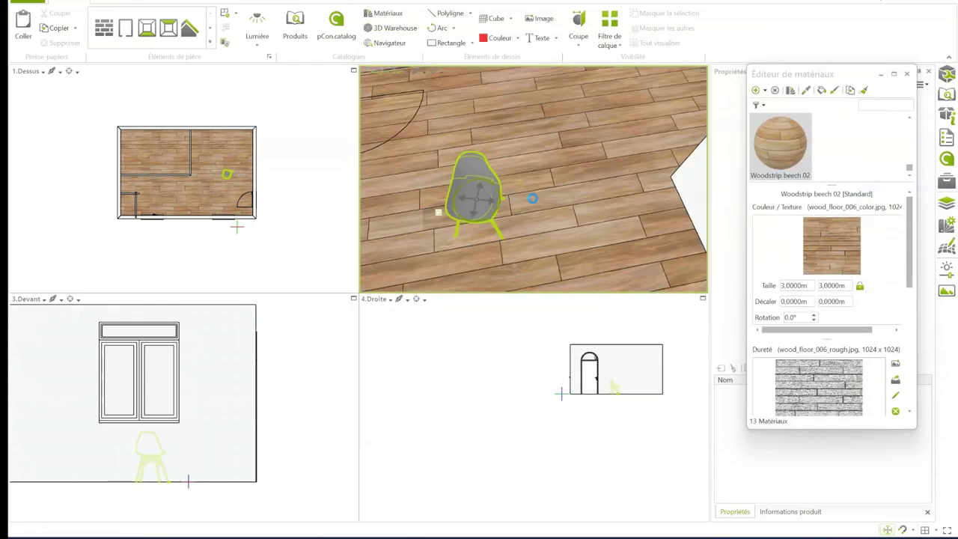
click(846, 27)
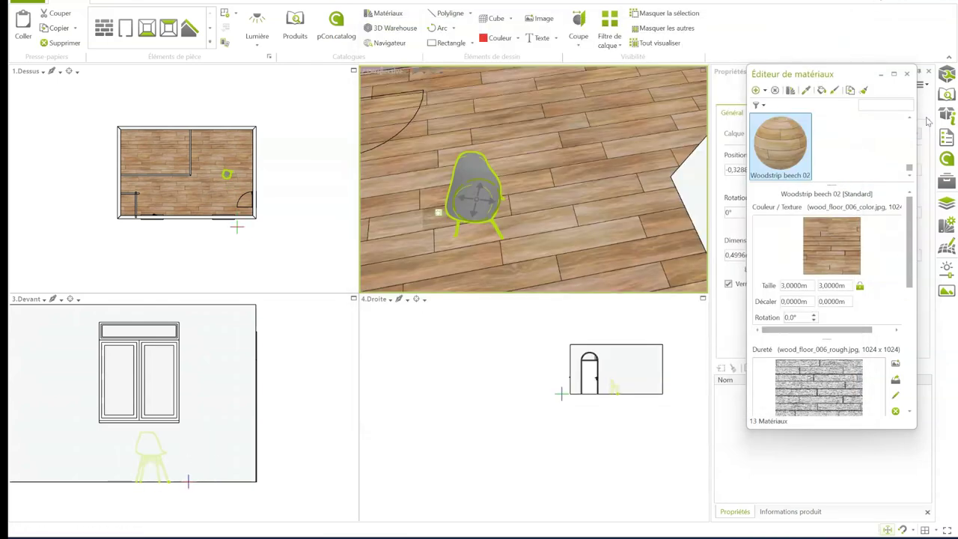
scroll(533, 205, down, 3)
scroll(533, 205, down, 5)
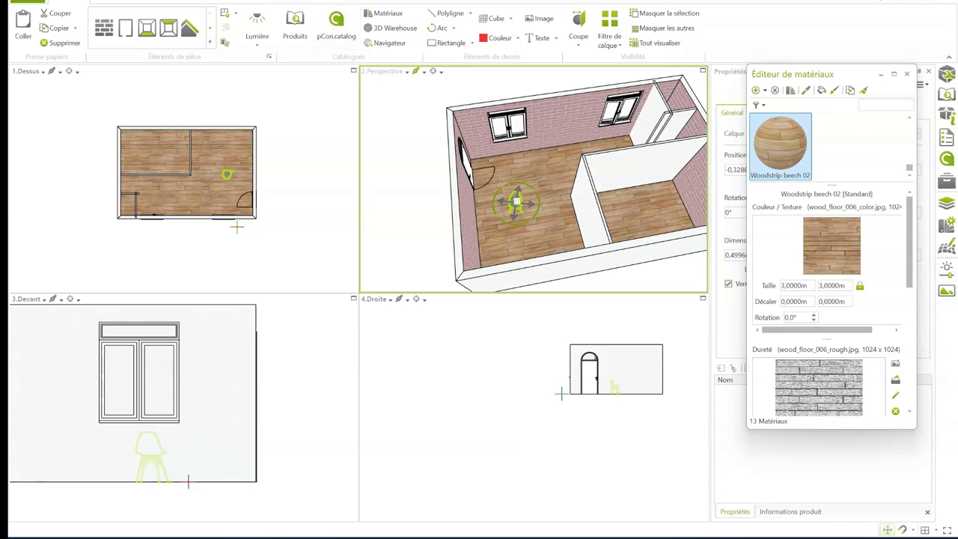
click(230, 2)
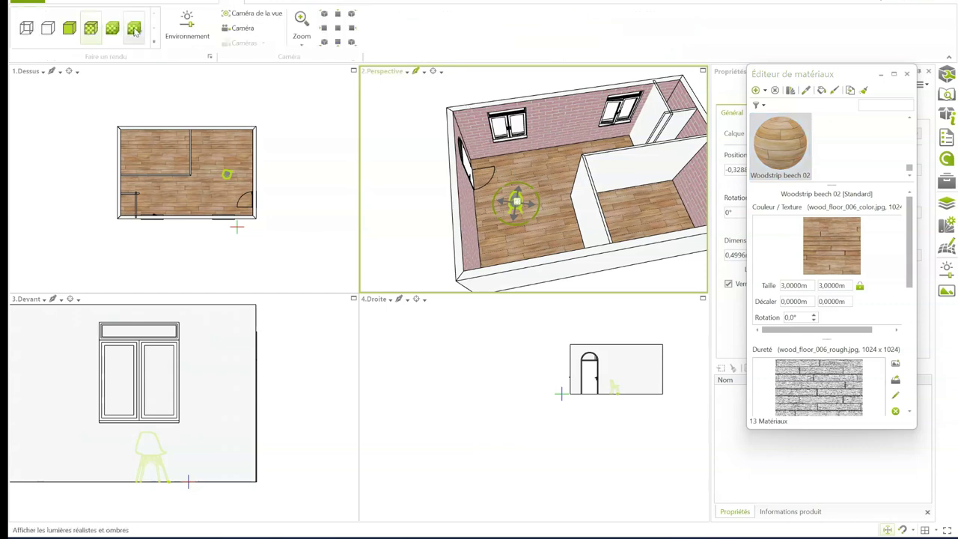
- Place a new camera in the room and set its target point
click(238, 29)
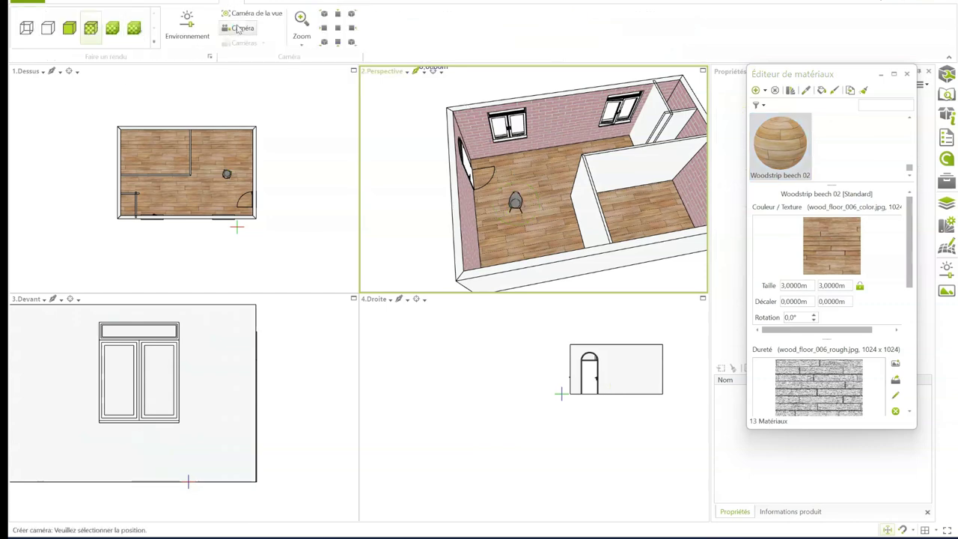
click(546, 222)
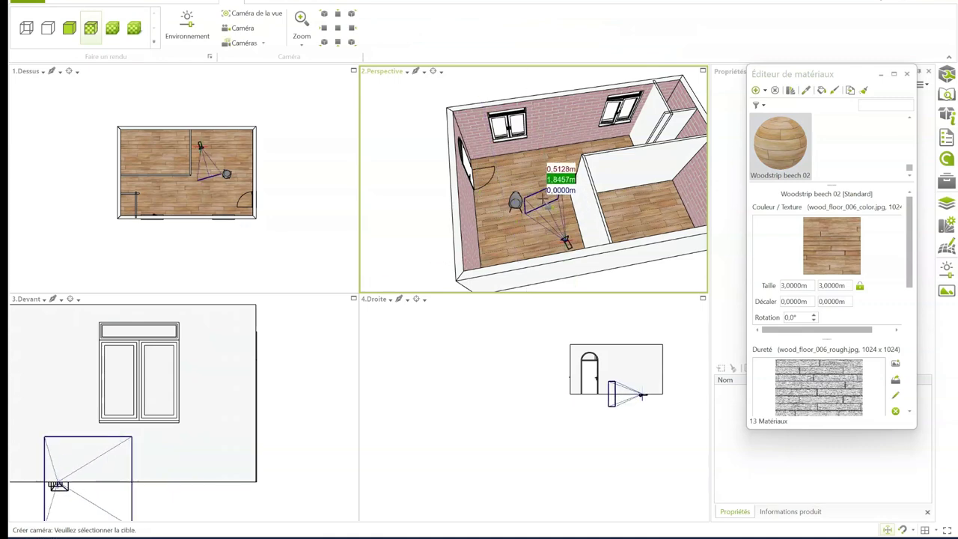
click(537, 193)
scroll(217, 179, up, 2)
scroll(217, 179, up, 1)
scroll(177, 352, down, 2)
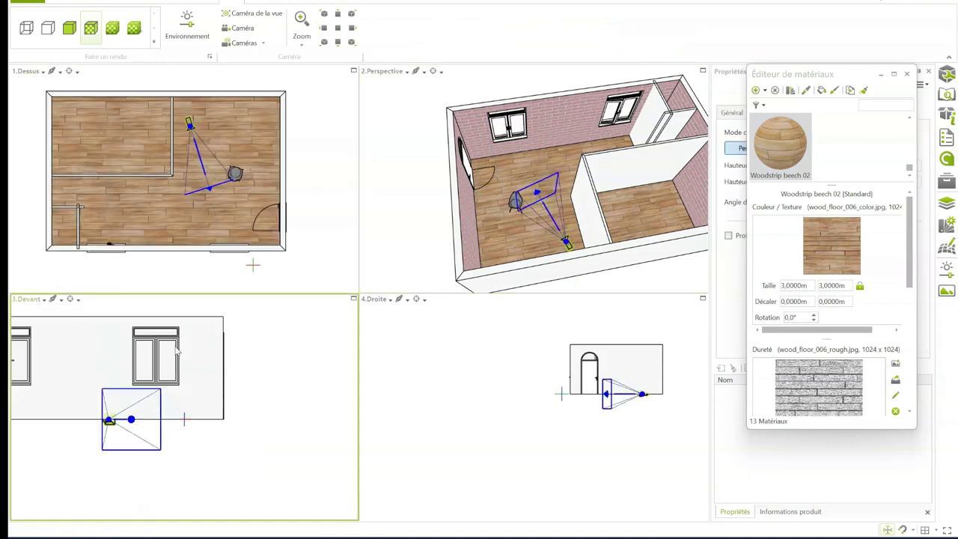
- Raise and reposition the camera across the plan and set its field of view
mouse_move(108, 420)
mouse_down()
mouse_move(98, 363)
mouse_move(77, 363)
mouse_up()
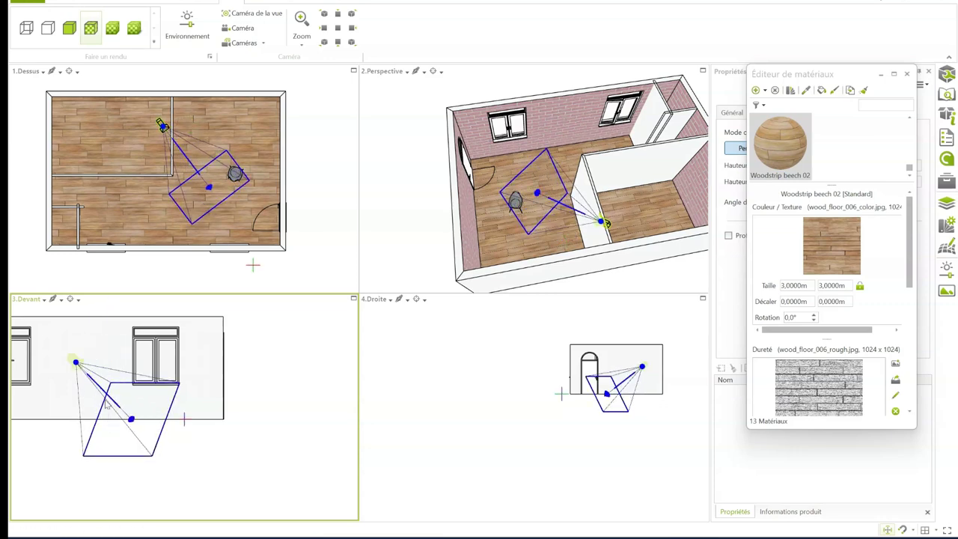
mouse_move(130, 383)
mouse_down()
mouse_move(149, 393)
mouse_move(193, 364)
mouse_move(229, 365)
mouse_up()
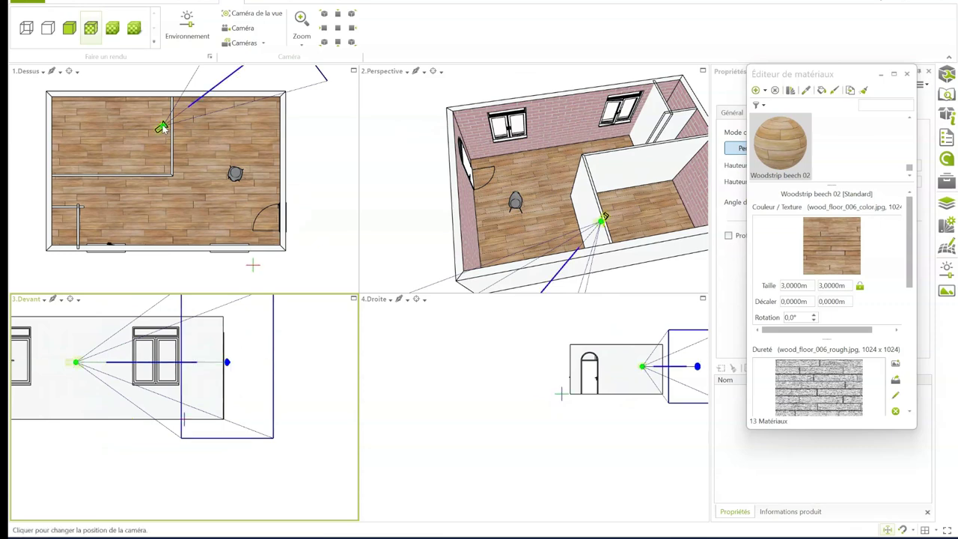
mouse_move(161, 127)
mouse_down()
mouse_move(231, 124)
mouse_move(277, 79)
mouse_move(242, 182)
mouse_up()
scroll(259, 131, down, 3)
scroll(227, 185, up, 3)
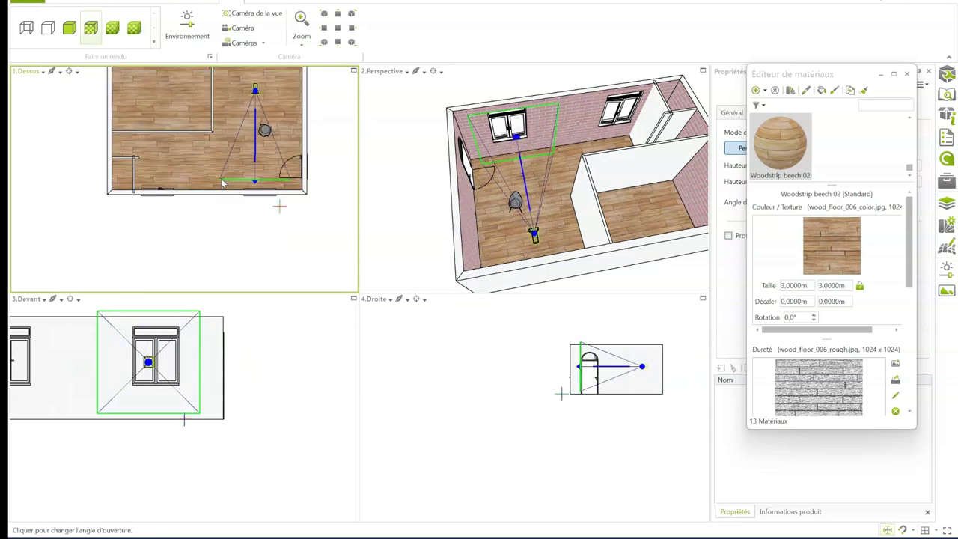
click(197, 181)
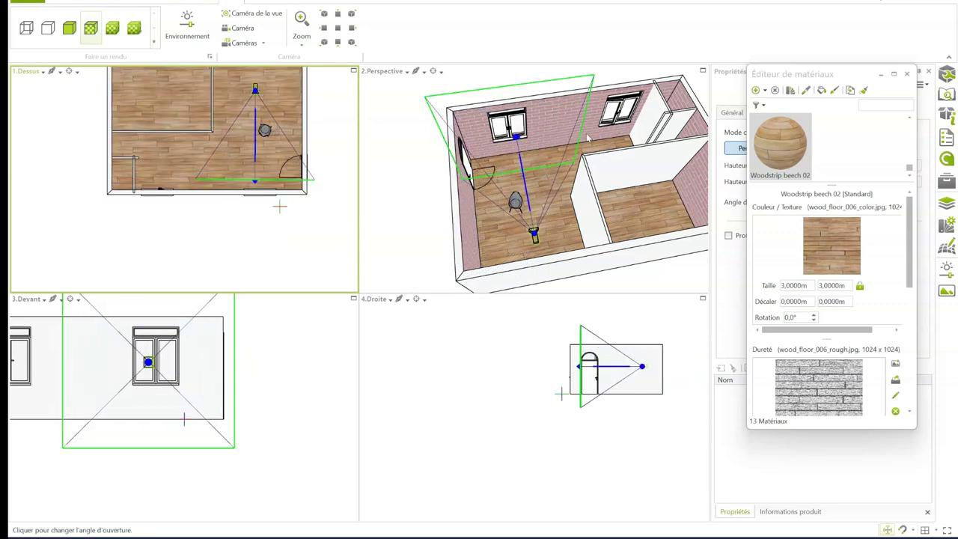
- Show Caméra 1 in the Perspective viewport and re-aim its target
click(393, 73)
mouse_move(391, 271)
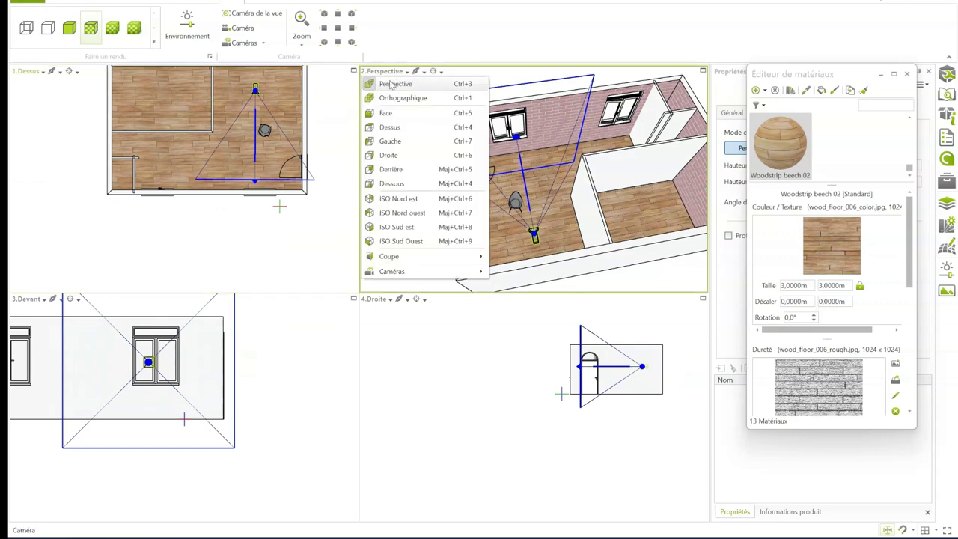
click(561, 287)
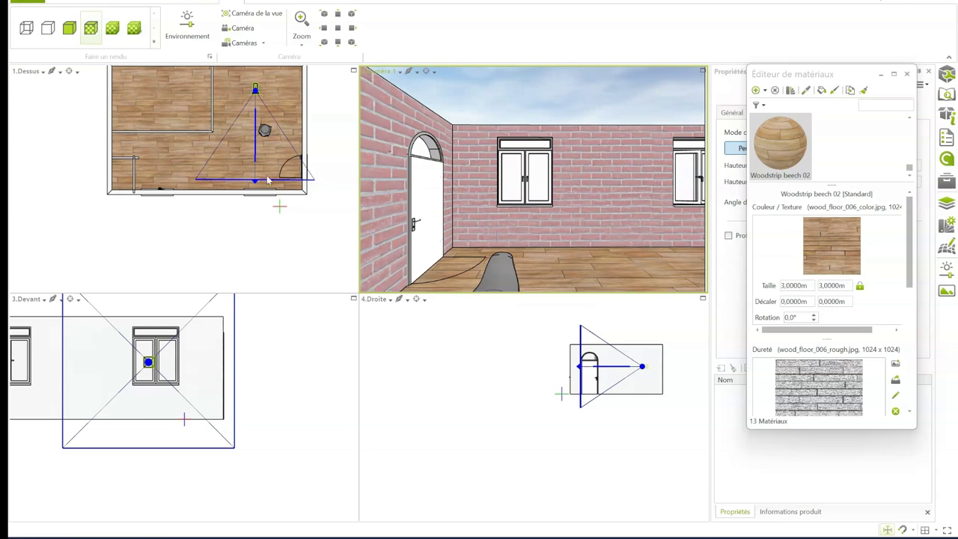
mouse_move(255, 181)
mouse_down()
mouse_move(258, 190)
mouse_move(243, 186)
mouse_up()
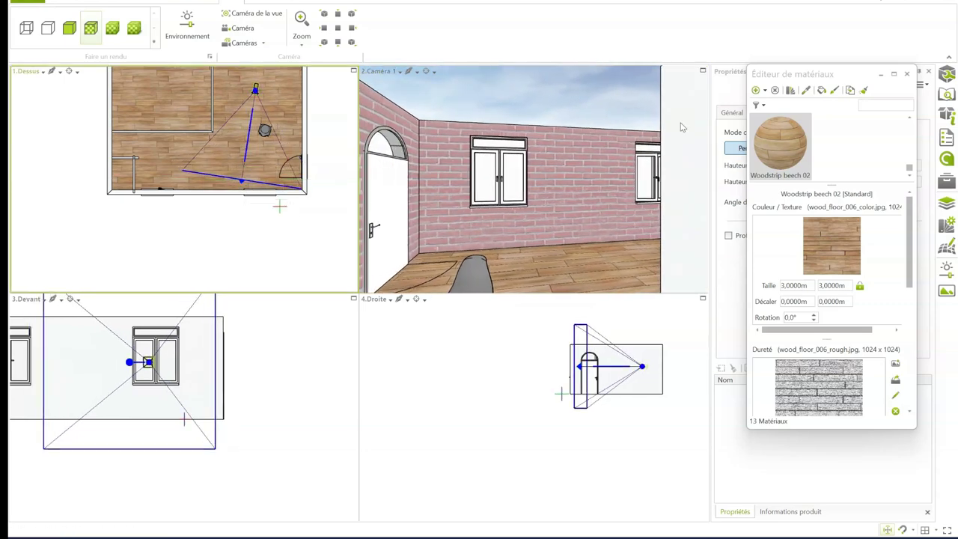
scroll(202, 151, down, 2)
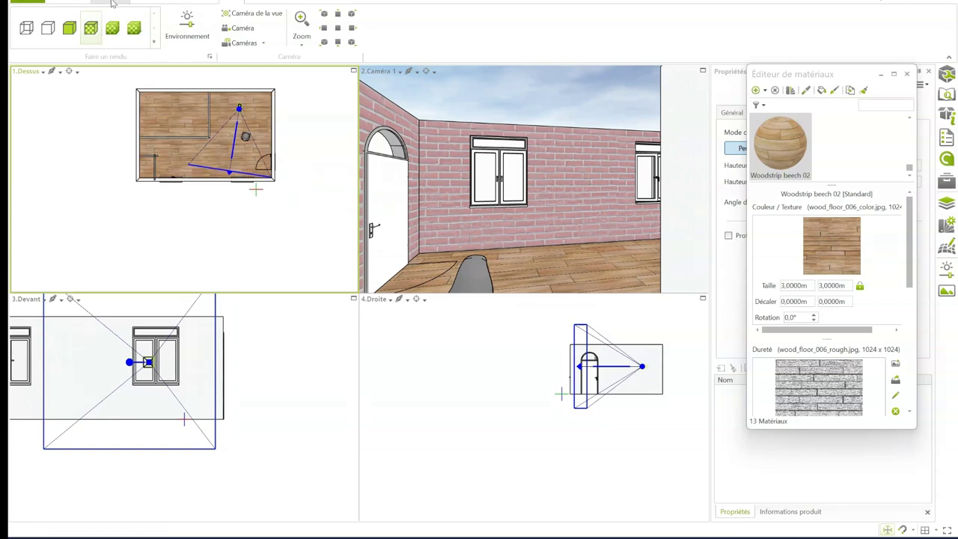
click(71, 3)
- Add a ceiling over the main room
click(169, 30)
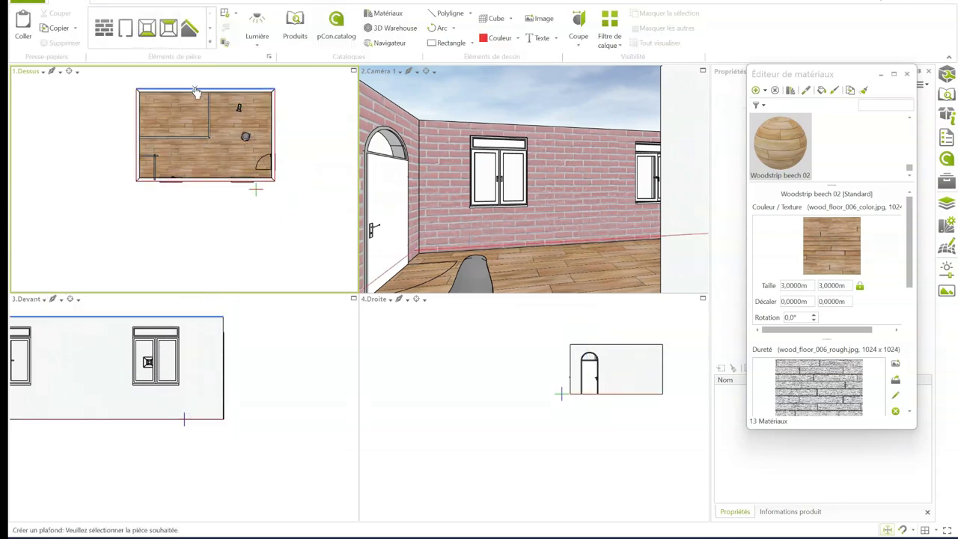
click(194, 87)
click(256, 189)
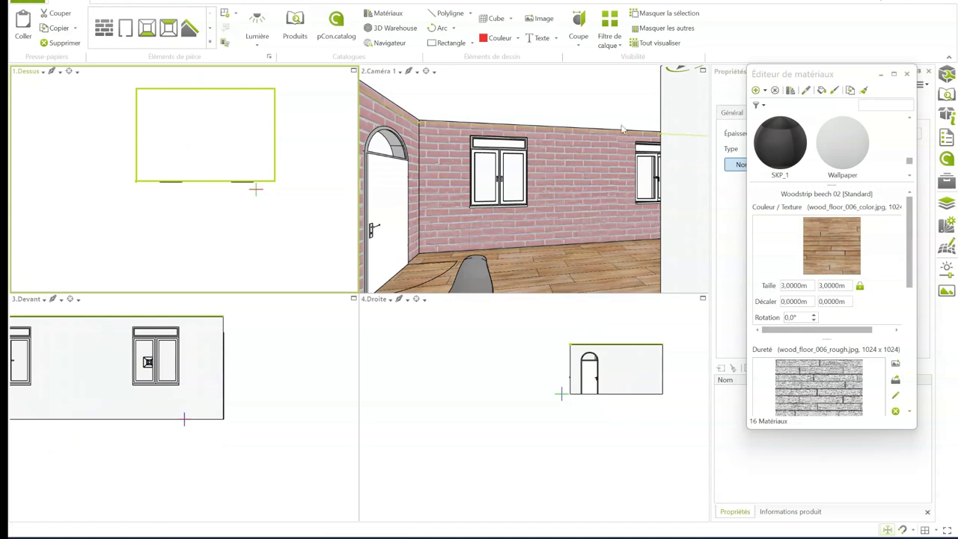
- Render the Caméra 1 view with realistic lights and shadows
click(230, 3)
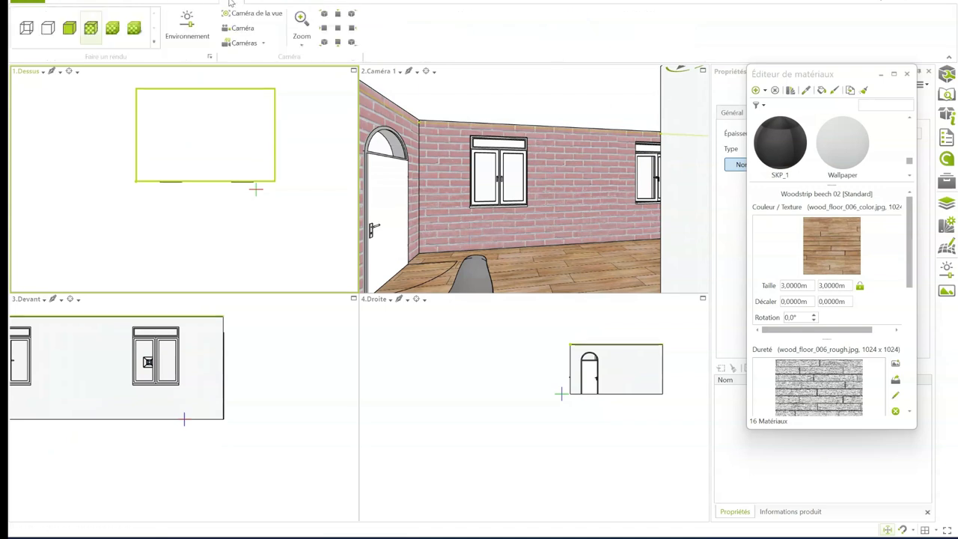
click(134, 28)
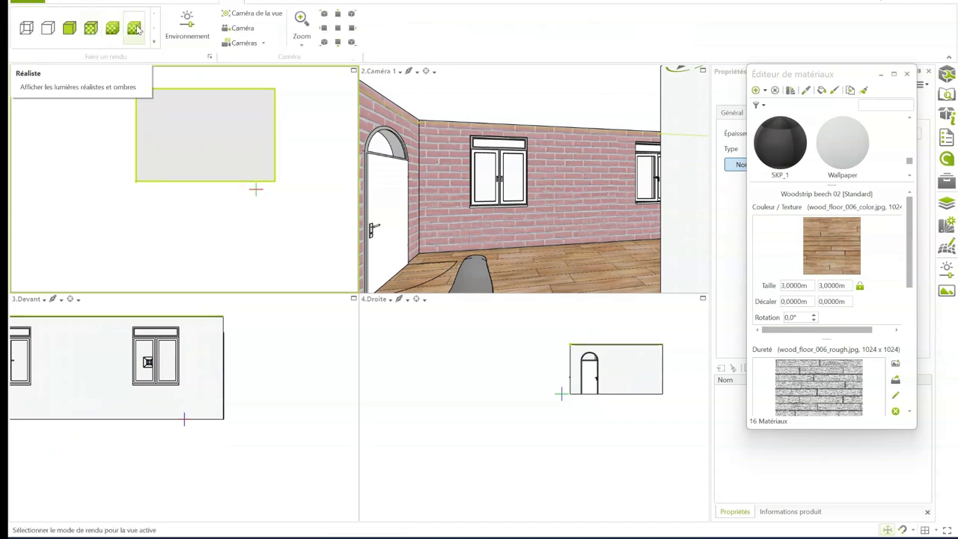
click(471, 94)
key(Escape)
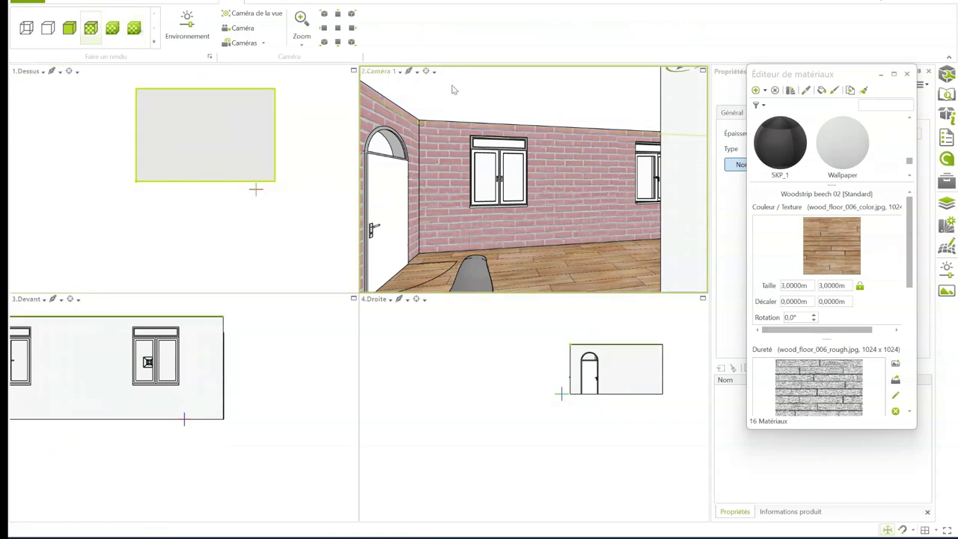
click(134, 27)
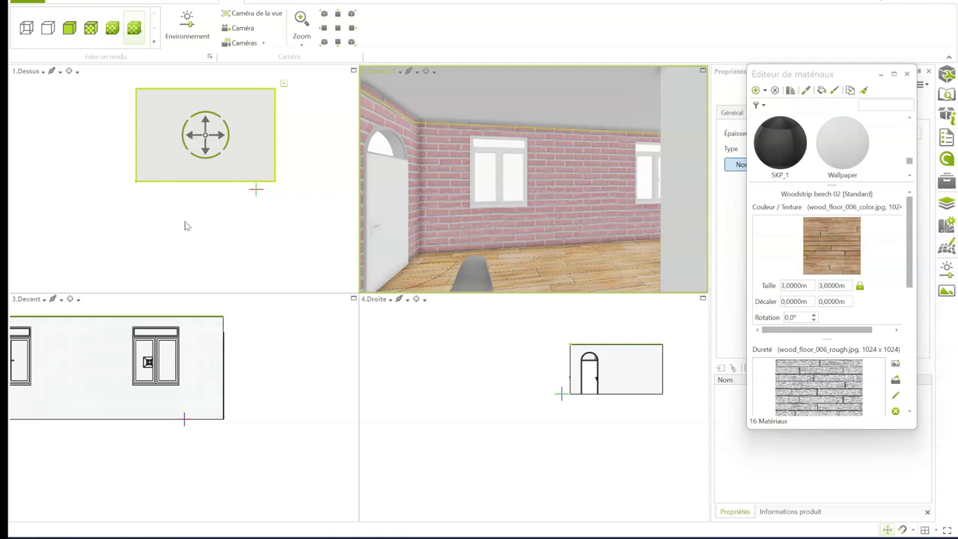
- Zoom and orbit the Perspective view to see the closed grey room box from above
scroll(548, 192, up, 2)
scroll(548, 192, up, 5)
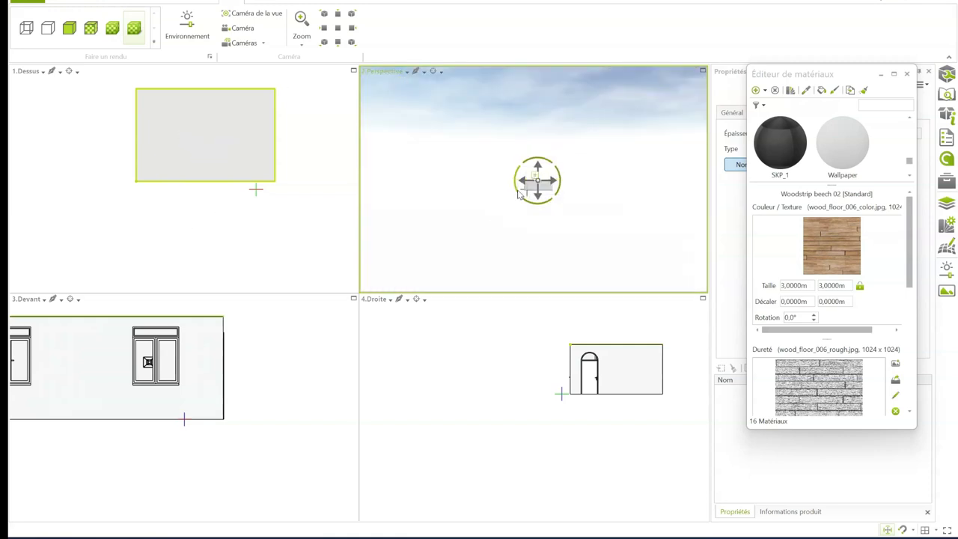
click(532, 217)
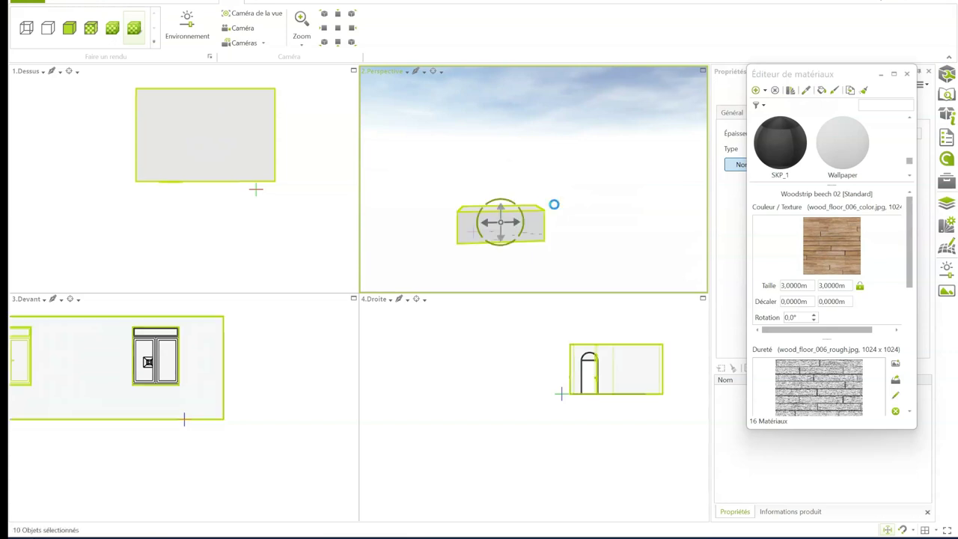
middle_drag(552, 205, 565, 199)
scroll(566, 198, up, 3)
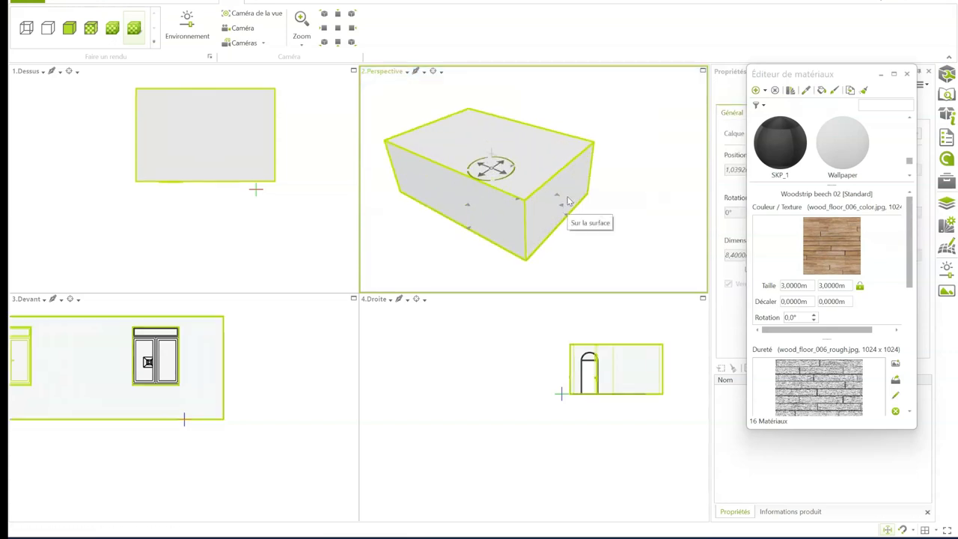